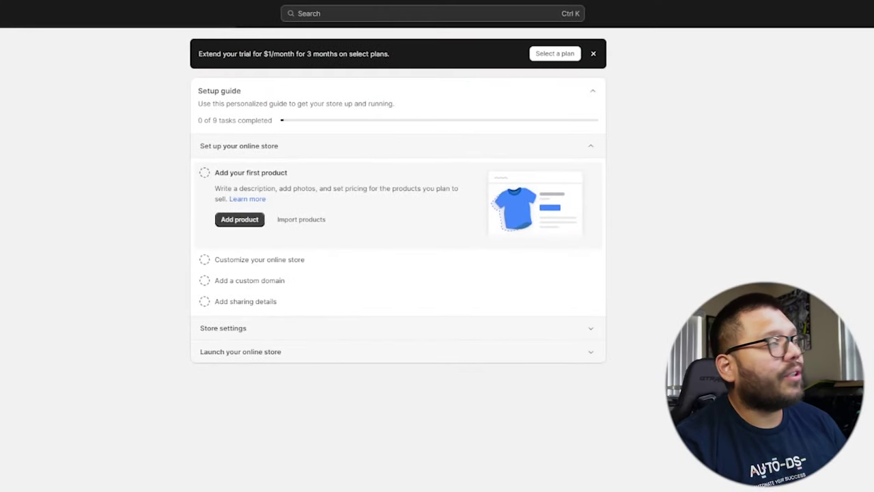
Search the store's apps for "autods", choose AutoDS All-In-One Dropshipping and enter AutoDS.
left_click(446, 13)
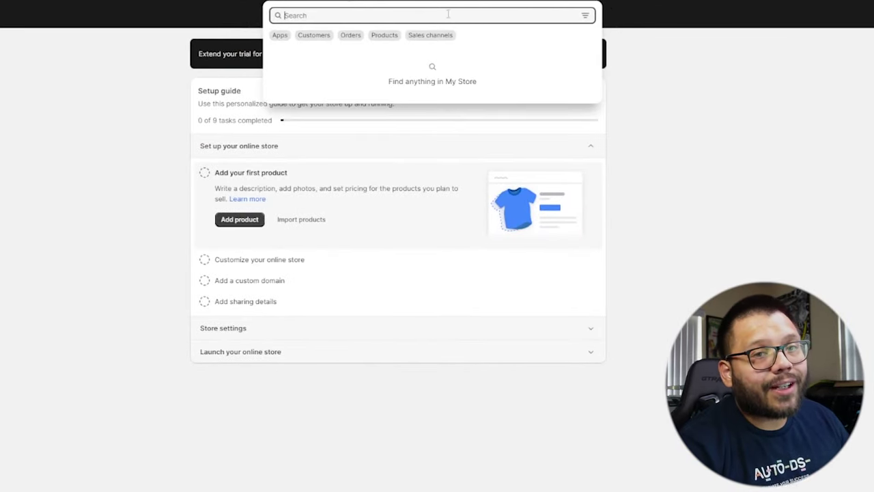
left_click(280, 35)
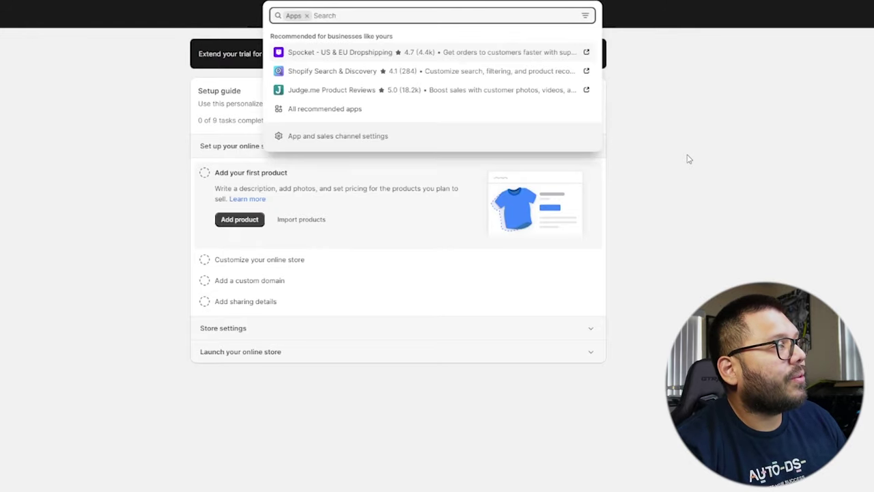
type("autods")
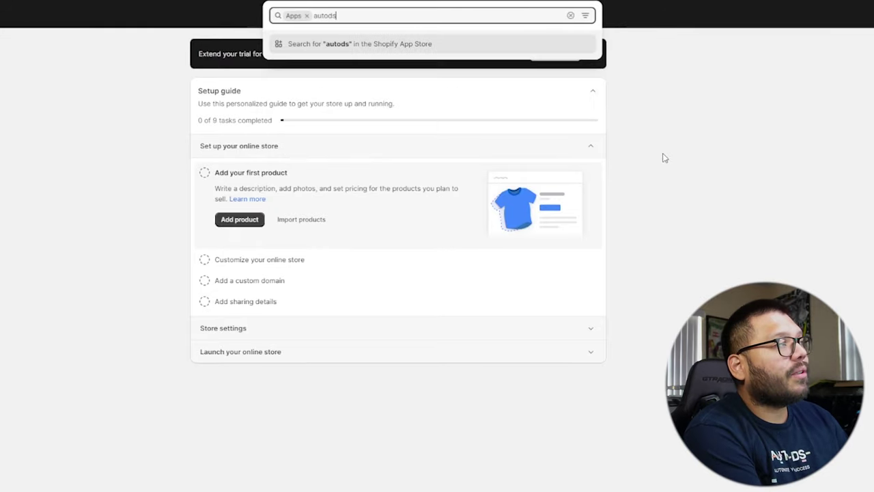
key("Return")
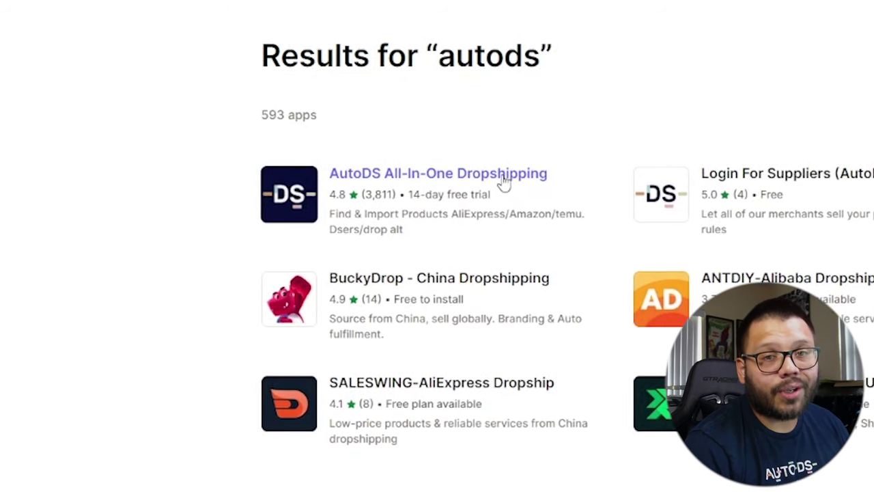
left_click(505, 179)
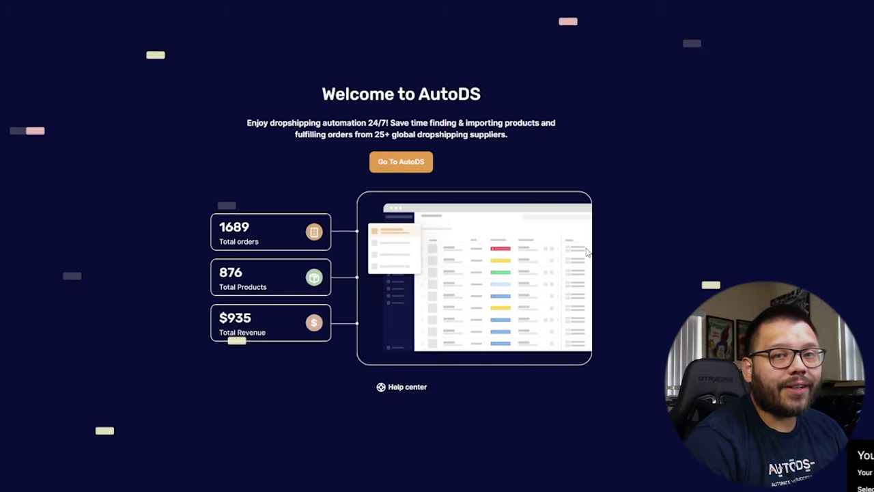
left_click(399, 169)
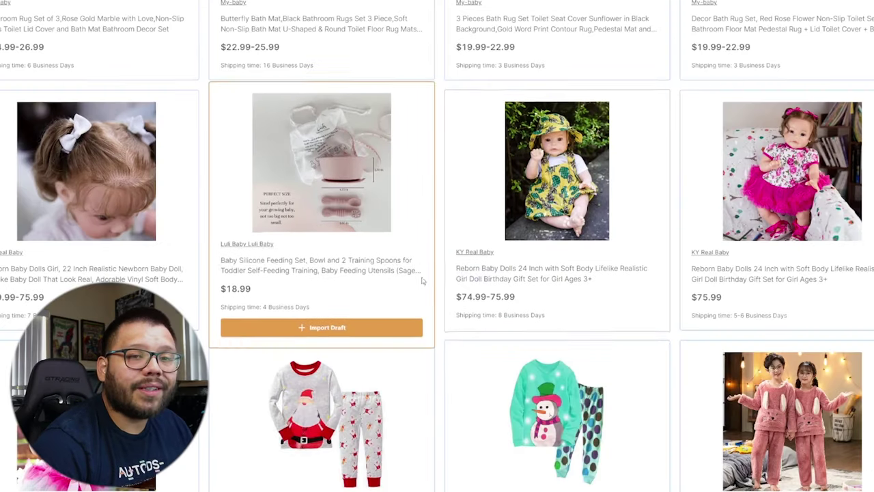
Browse the baby products in the AutoDS marketplace and examine the navy-style baby romper's age options.
scroll(719, 276, "down", 3)
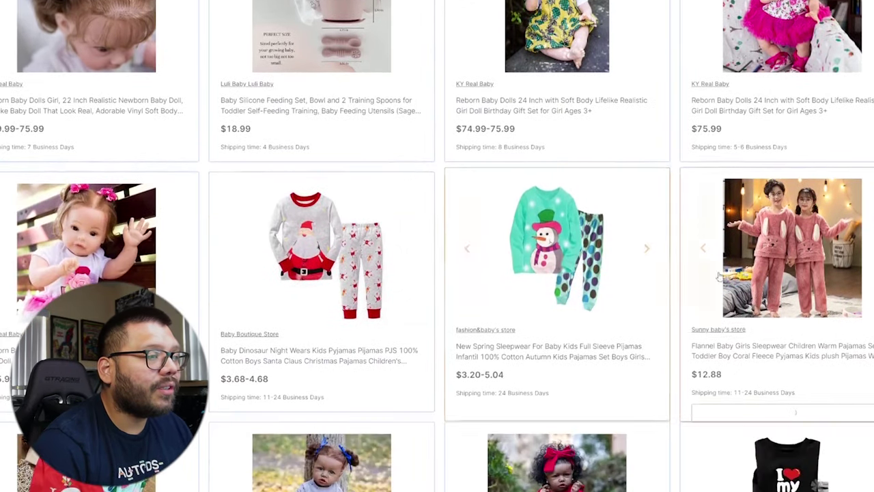
scroll(580, 253, "down", 10)
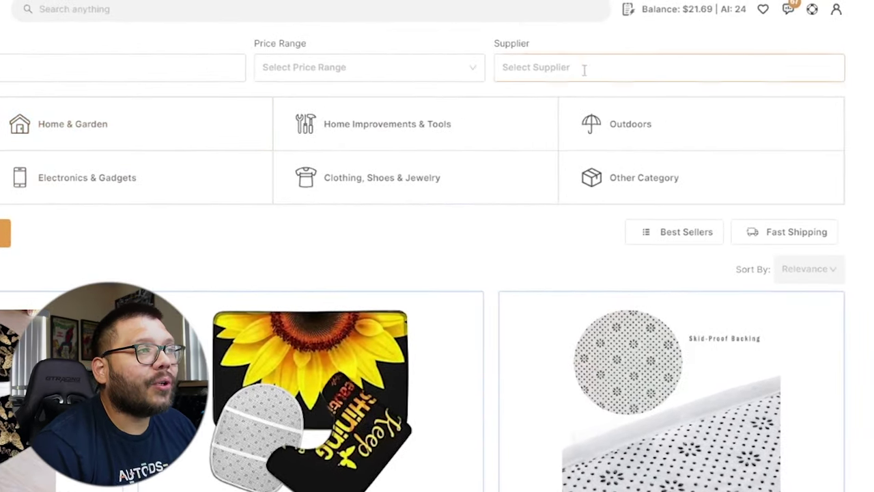
left_click(602, 69)
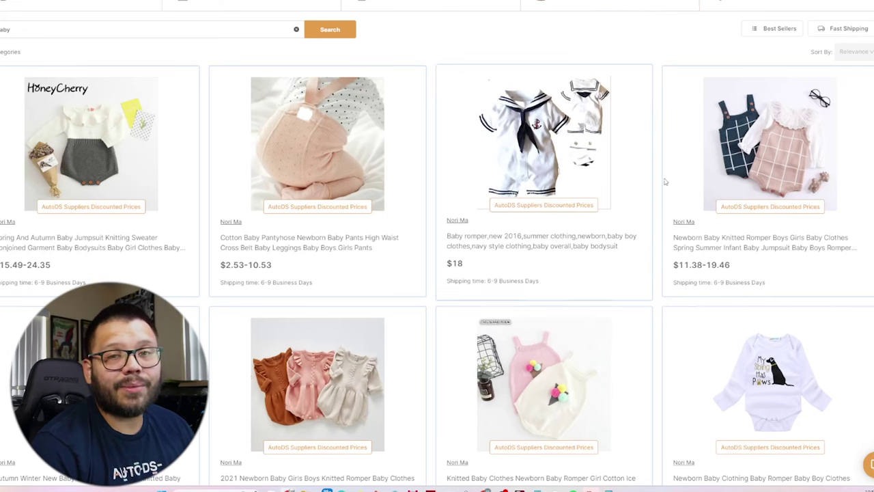
mouse_move(539, 193)
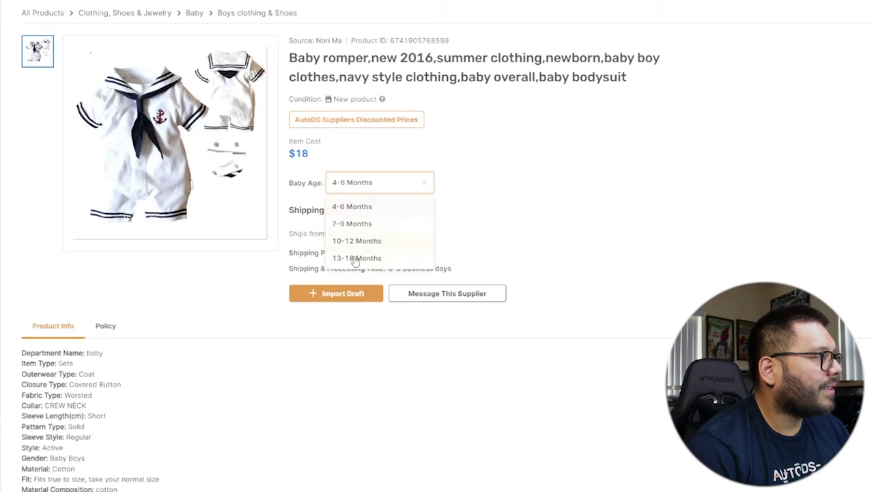
left_click(748, 255)
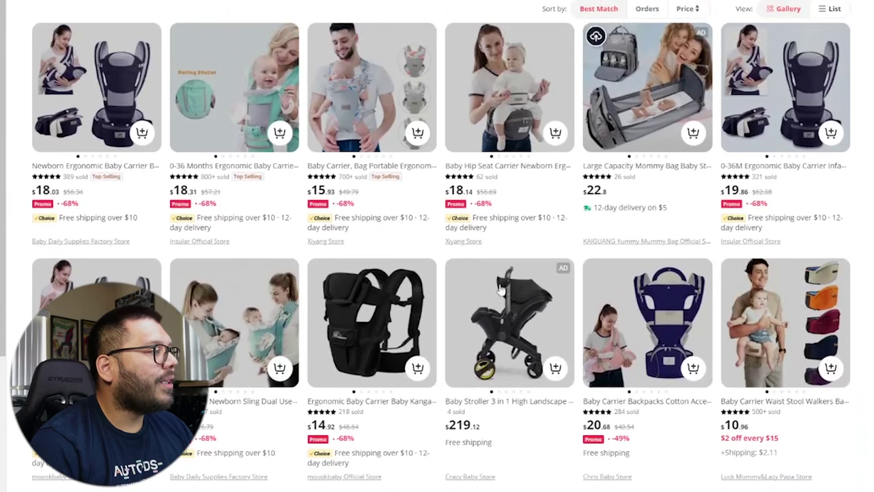
Copy the URL of AliExpress's Baby Carrier Waist Stool with colored hip seats, and start adding multiple products in AutoDS.
mouse_move(369, 356)
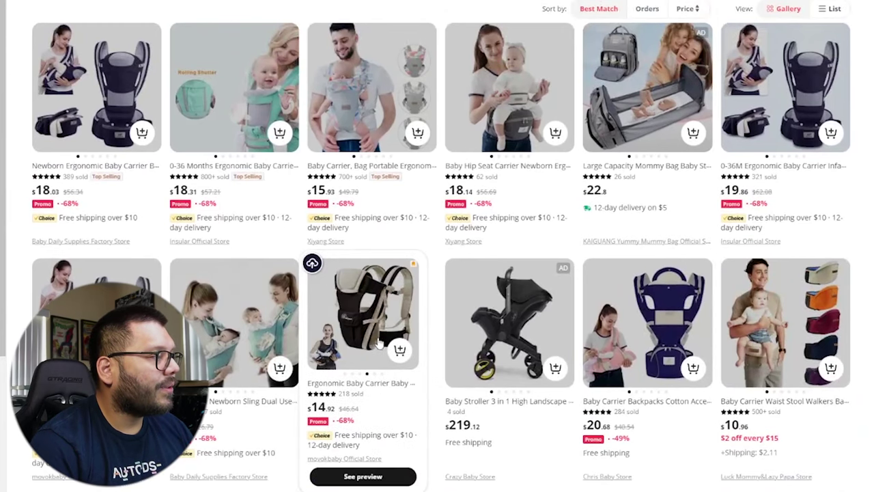
mouse_move(104, 124)
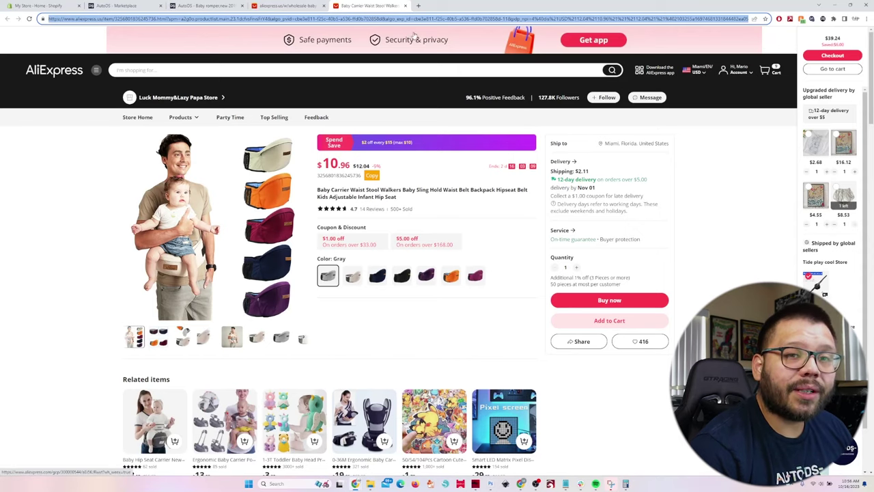
key("BackSpace")
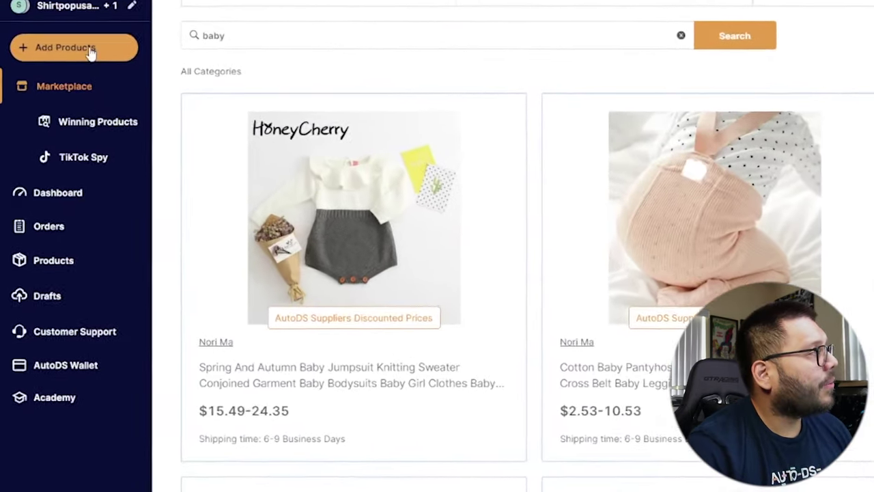
left_click(95, 48)
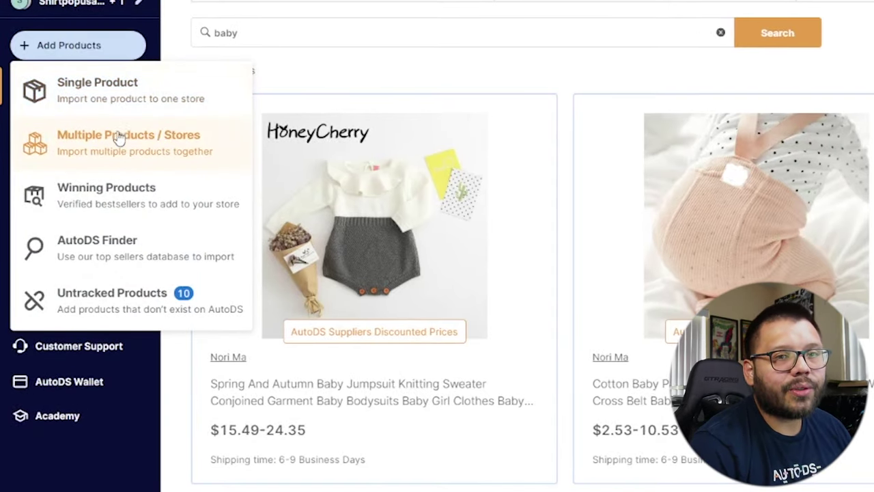
left_click(147, 143)
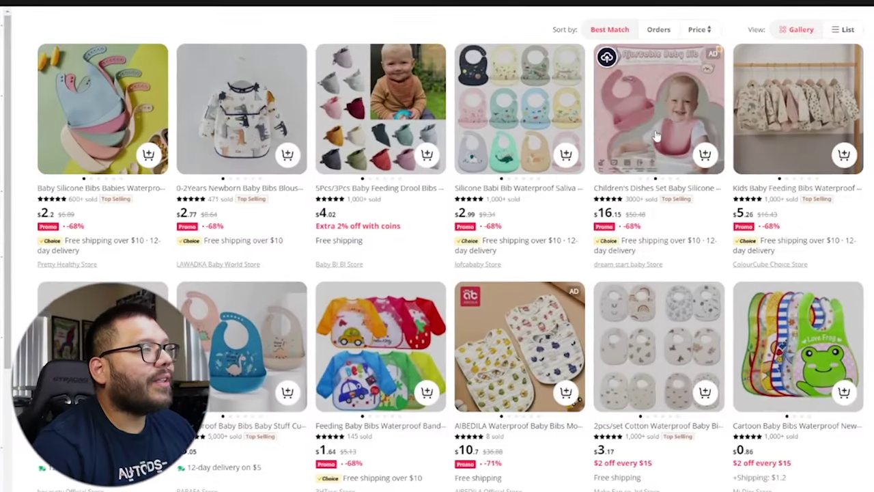
Browse the baby bibs on AliExpress, open the Baby Long Sleeve Scarf Waterproof feeding bib and inspect its color variants, including Lion.
mouse_move(638, 131)
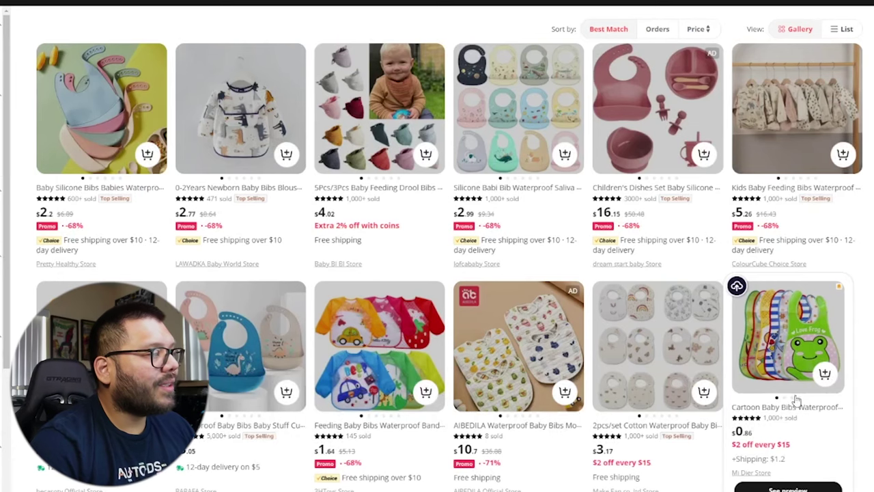
scroll(797, 401, "down", 1)
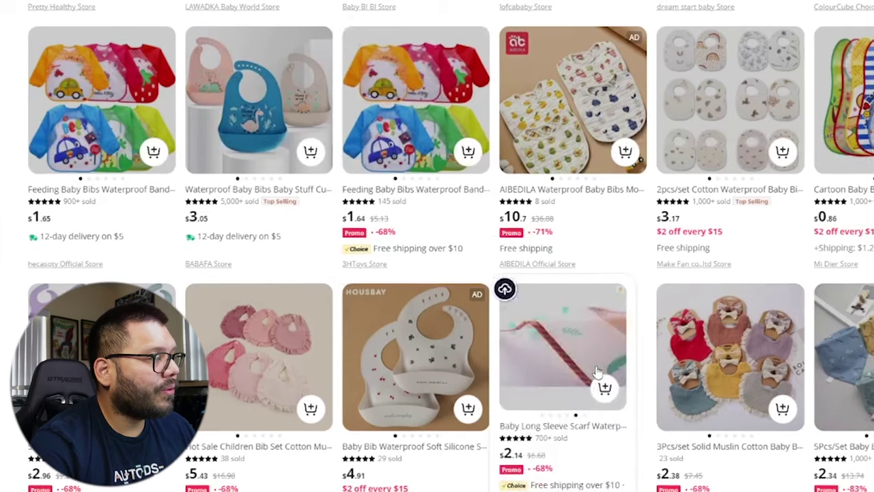
scroll(816, 232, "down", 1)
scroll(814, 209, "down", 1)
left_click(560, 171)
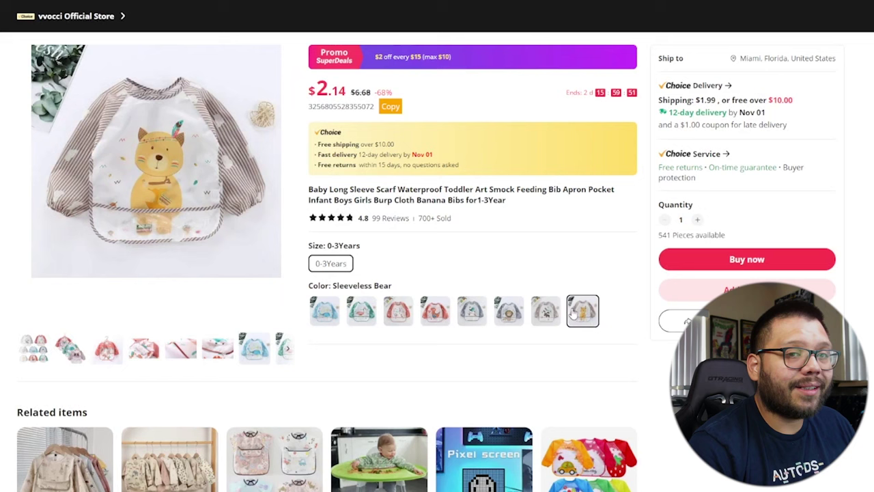
left_click(502, 312)
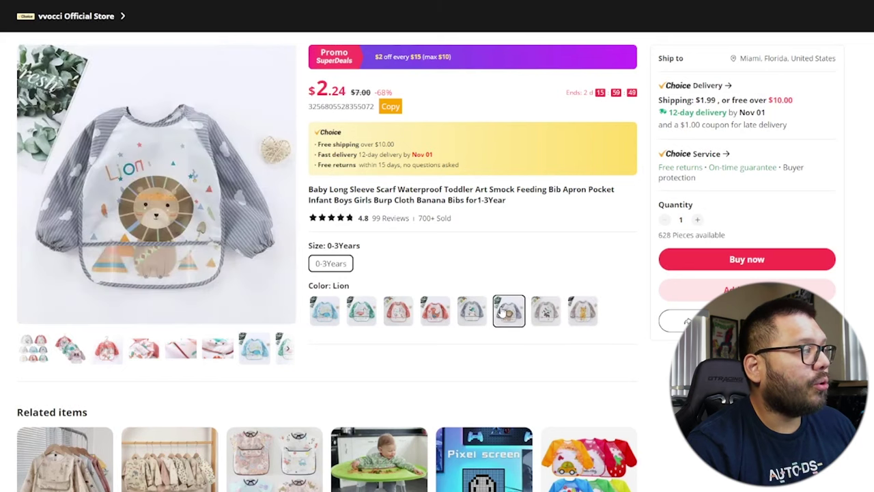
left_click(470, 311)
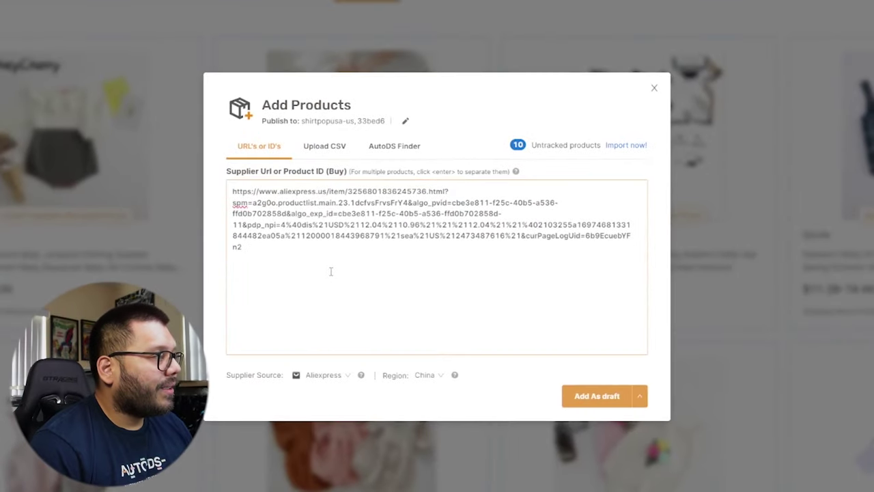
Append the long-sleeve bib's AliExpress URL below the baby carrier's in AutoDS and add both products as drafts.
key("Return")
key("ctrl+v")
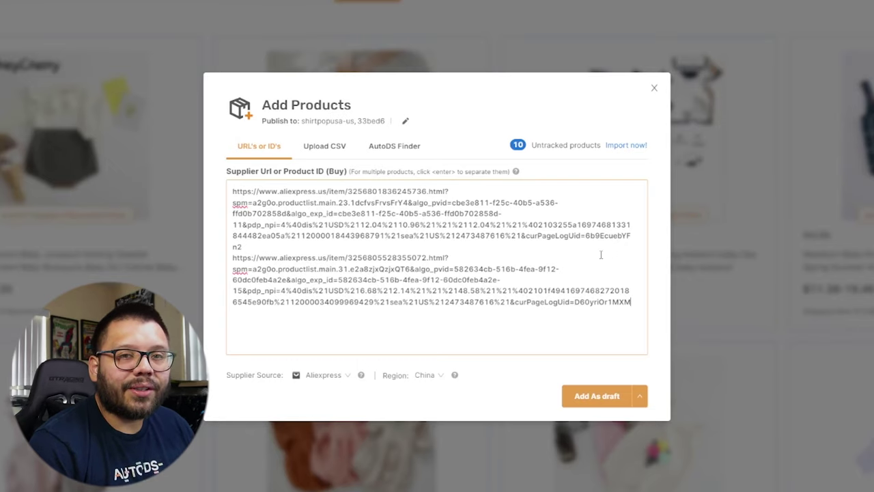
left_click(605, 403)
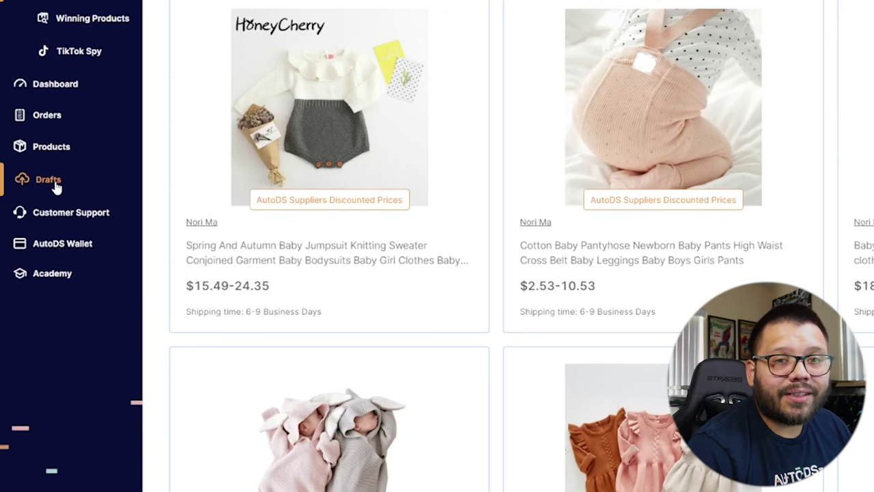
Open the Baby Romper entry among the AutoDS drafts and review its product details and description.
left_click(47, 180)
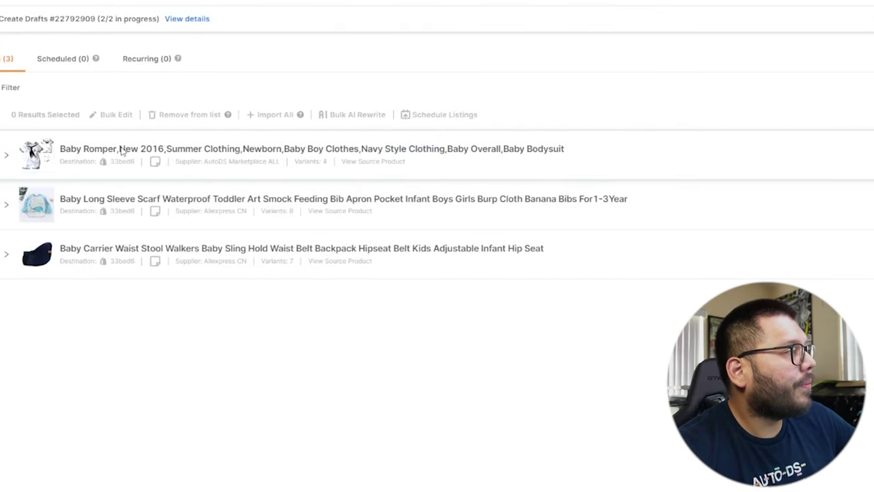
left_click(121, 152)
scroll(752, 242, "up", 2)
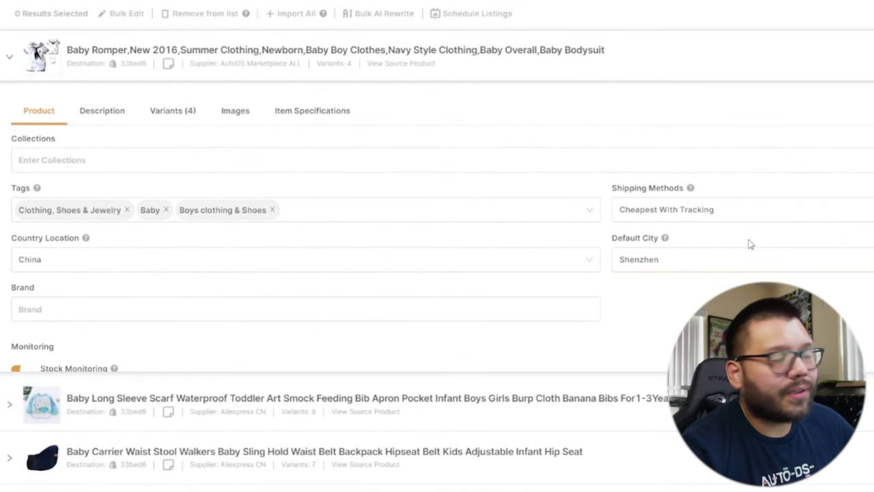
scroll(750, 244, "up", 1)
scroll(803, 283, "down", 1)
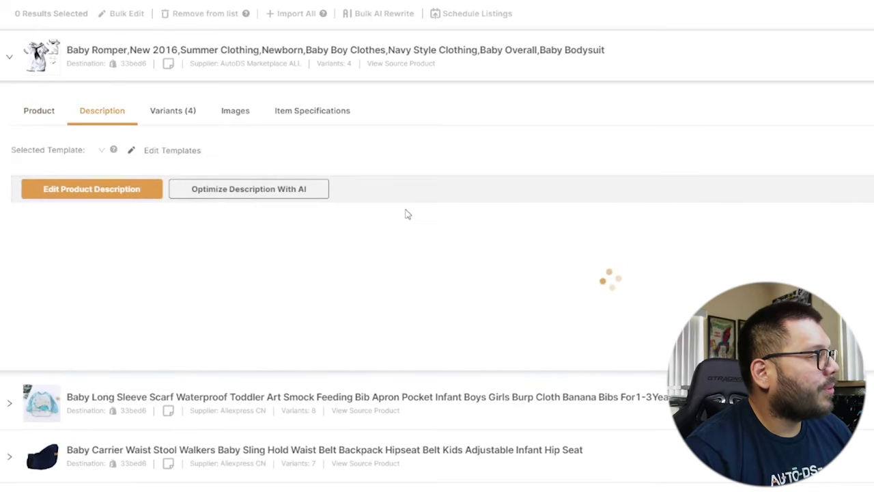
scroll(550, 267, "down", 2)
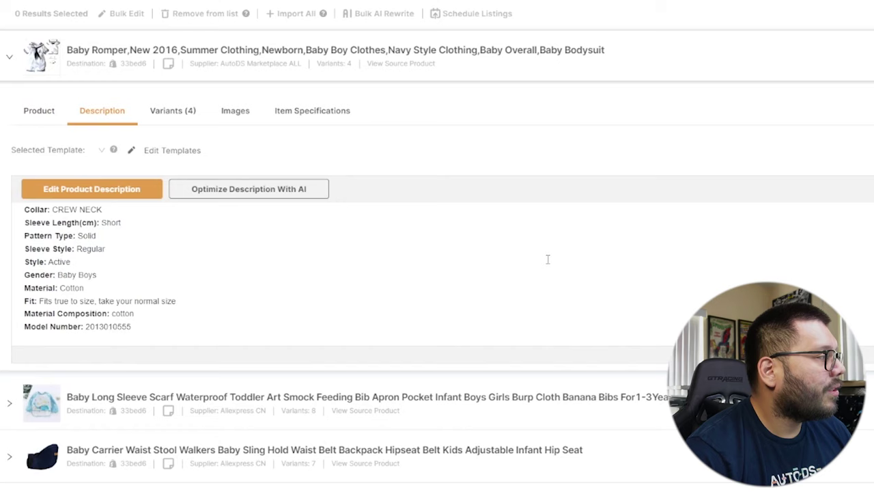
scroll(448, 250, "up", 2)
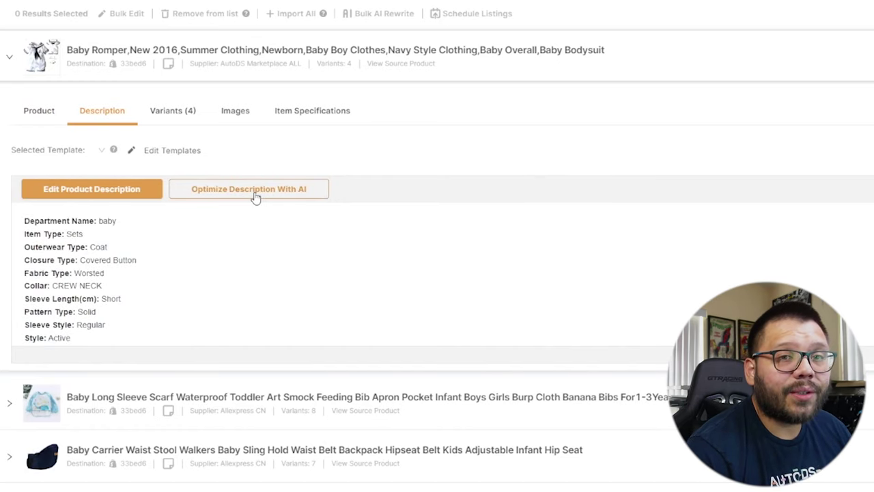
Review the Baby Romper draft's variants and check the pricing settings of the 4-6 Months variant without editing them.
left_click(190, 114)
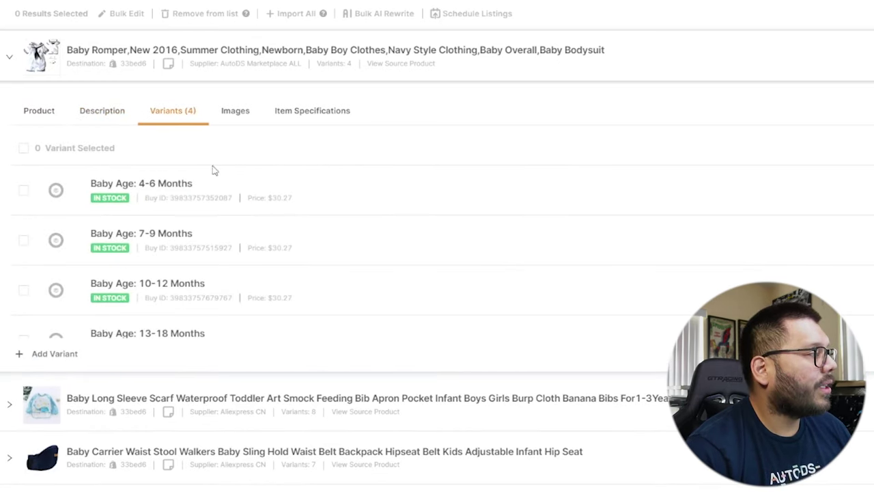
scroll(446, 224, "down", 1)
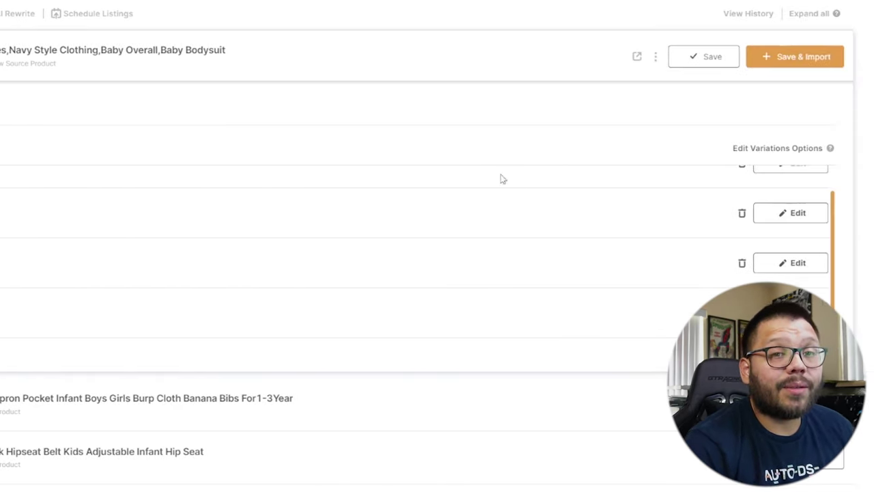
left_click(814, 193)
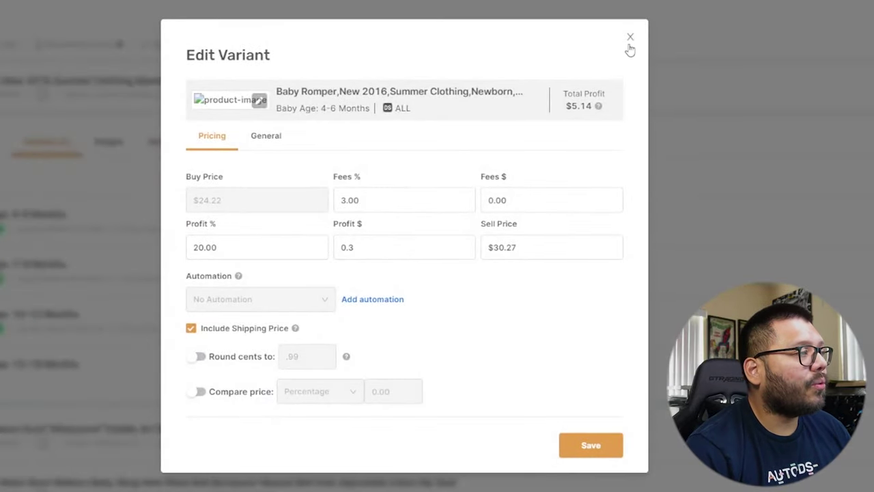
left_click(630, 38)
left_click(4, 177)
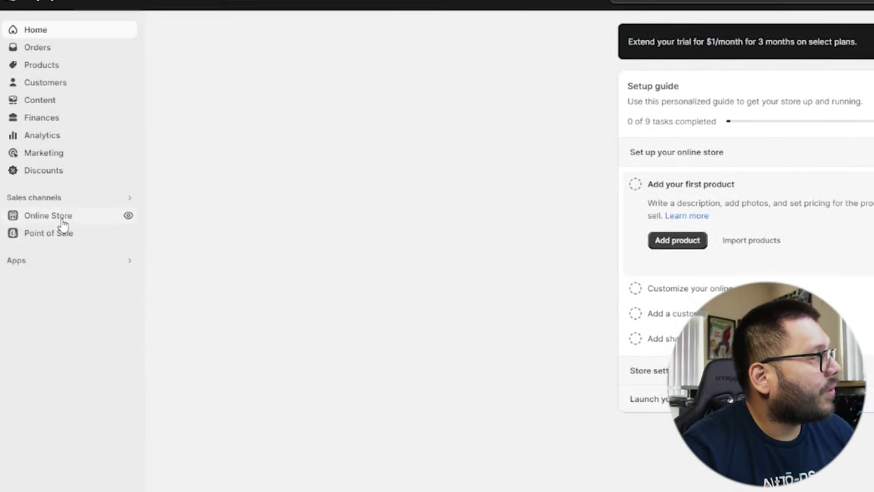
Switch to the Shopify admin and examine the online store's themes page, including the password protection notice.
left_click(68, 226)
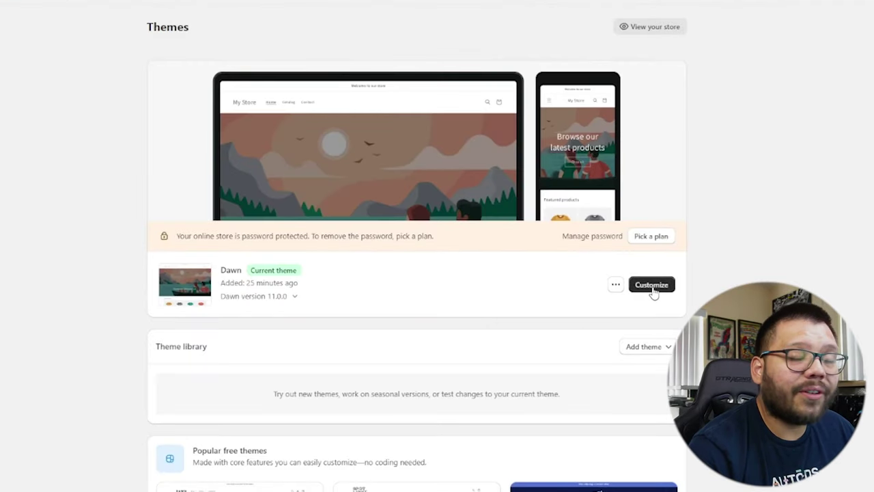
scroll(654, 293, "down", 3)
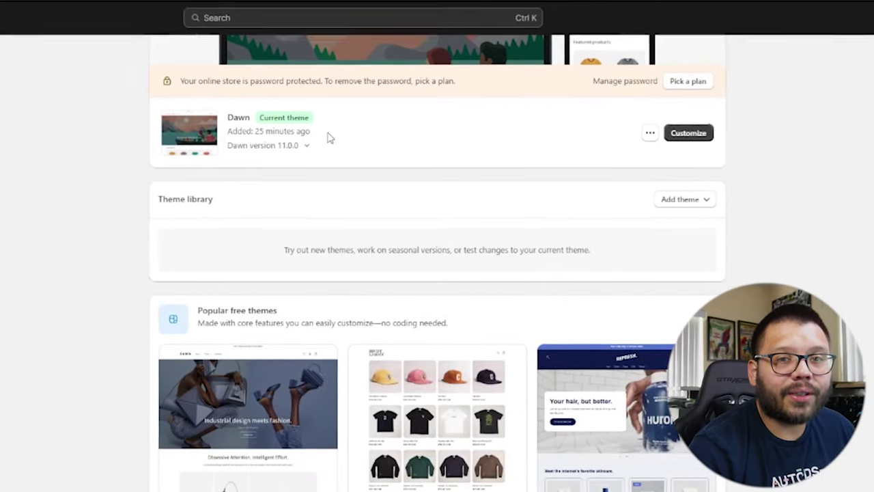
left_click_drag(189, 79, 455, 87)
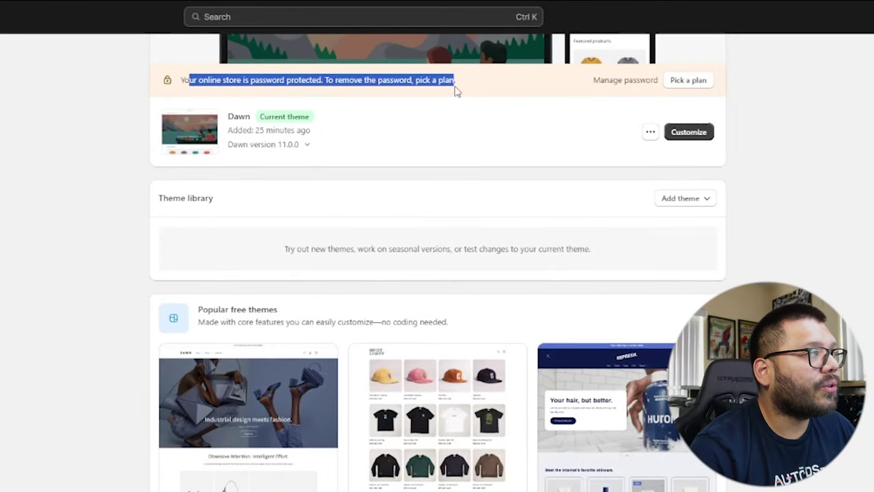
Browse the popular free Shopify themes below the theme library, including Dawn, Spotlight and Refresh.
left_click(548, 117)
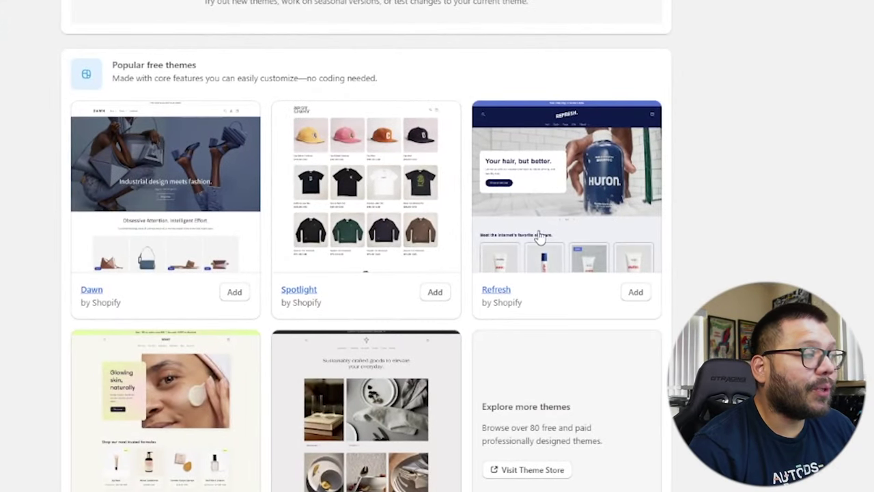
scroll(157, 198, "down", 3)
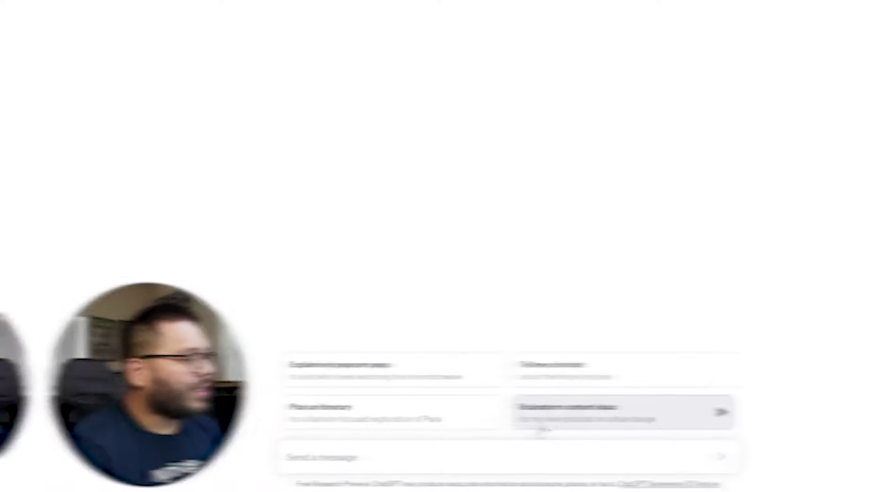
Switch to ChatGPT and ask for cute, gender-neutral baby products store names that play on words for parents, highlighting GigglesAndGrowth.
type("g")
type("ive me a few names for an ecommerce store that specializes in baby products. Make it cute, gender neutral, and a play on words for parents.")
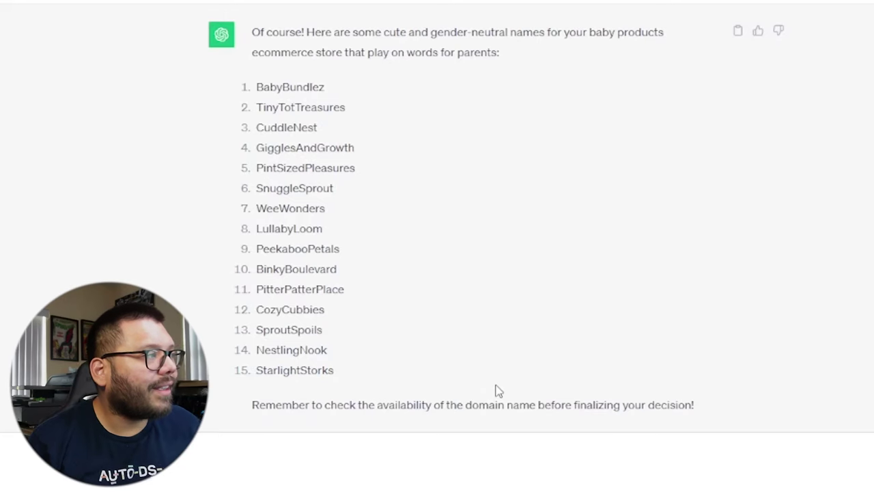
double_click(272, 150)
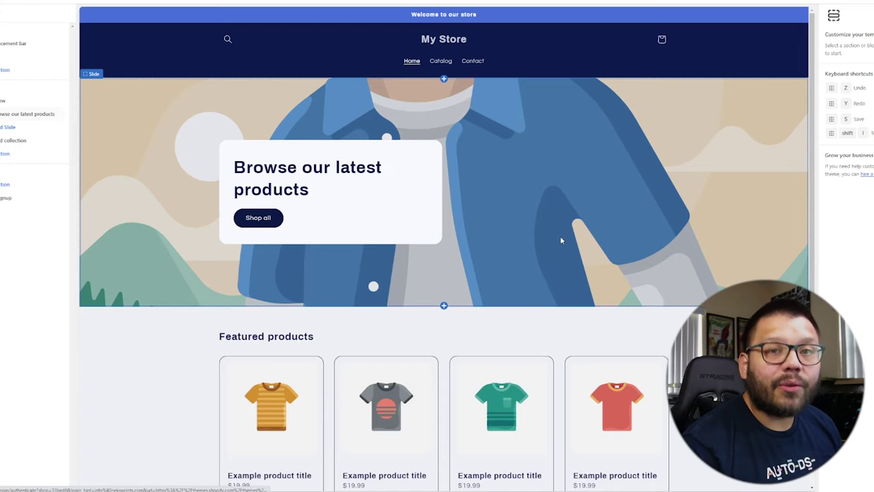
Switch to the Shopify theme editor and review the Refresh home page's slideshow and placeholder featured products.
scroll(561, 240, "down", 2)
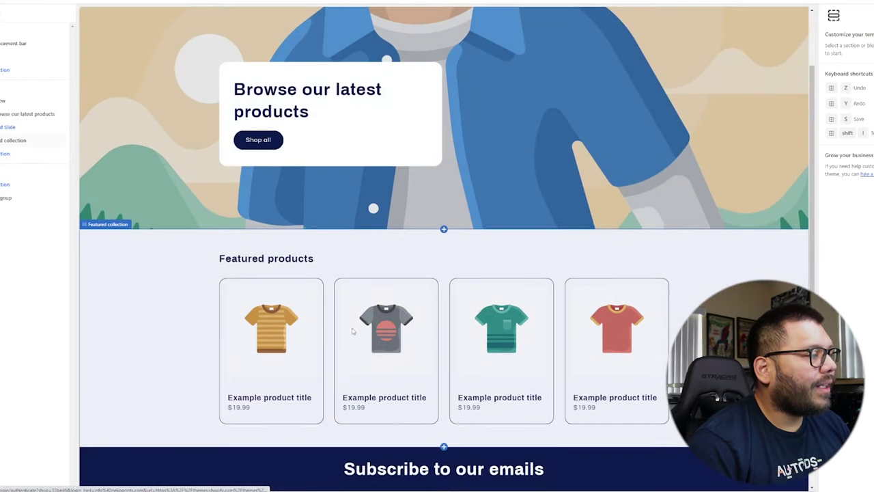
scroll(281, 351, "down", 1)
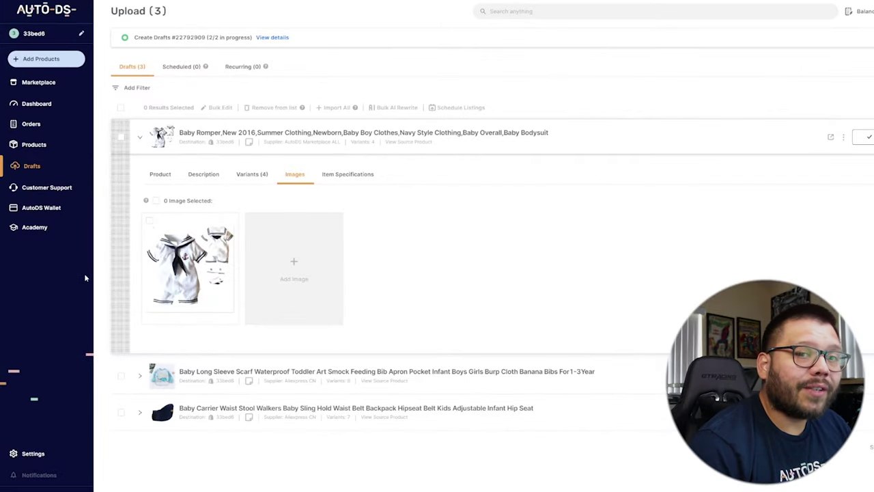
Switch to the AutoDS drafts, select all three baby products and import them into the store.
left_click(120, 107)
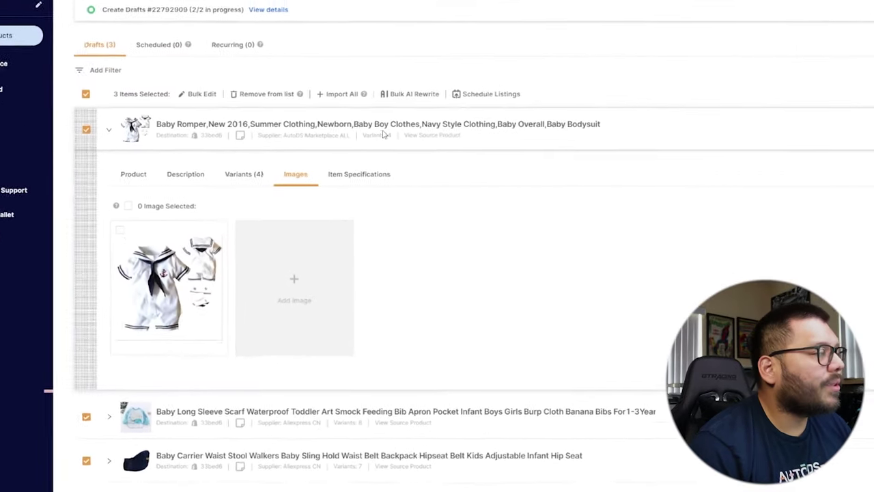
left_click(345, 84)
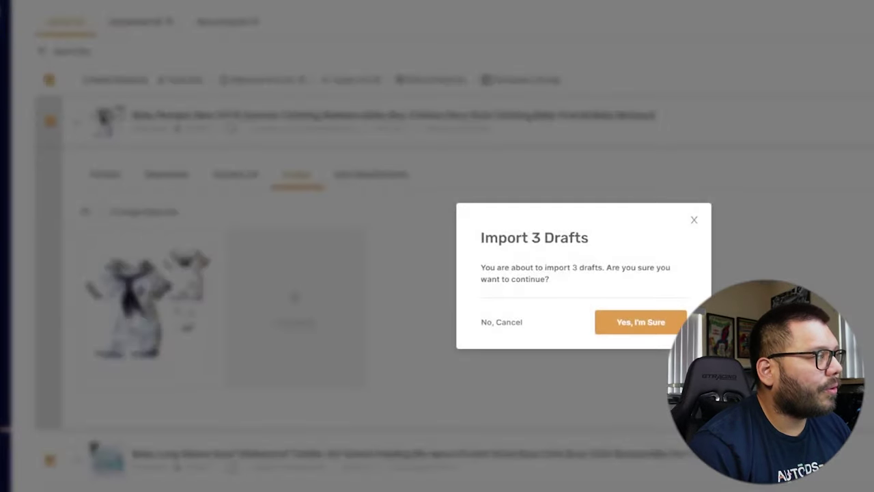
left_click(659, 324)
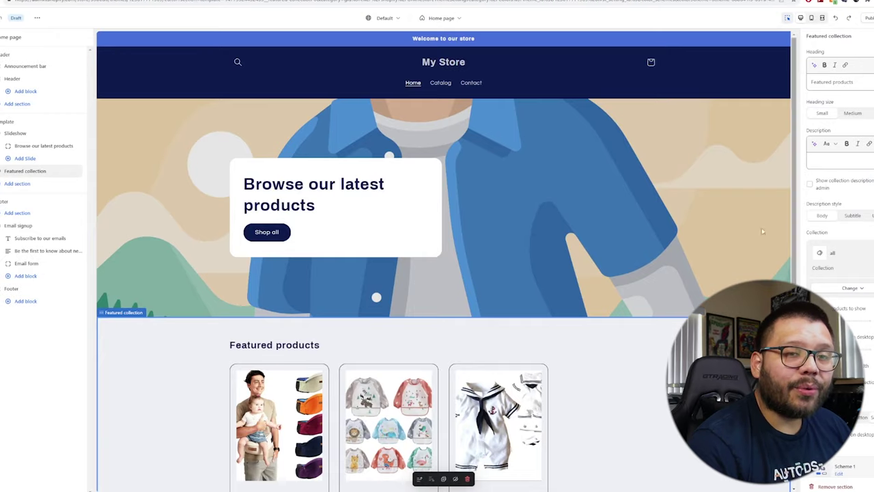
Return to the Shopify theme editor and review the imported baby products in the home page's featured collection.
scroll(456, 293, "down", 1)
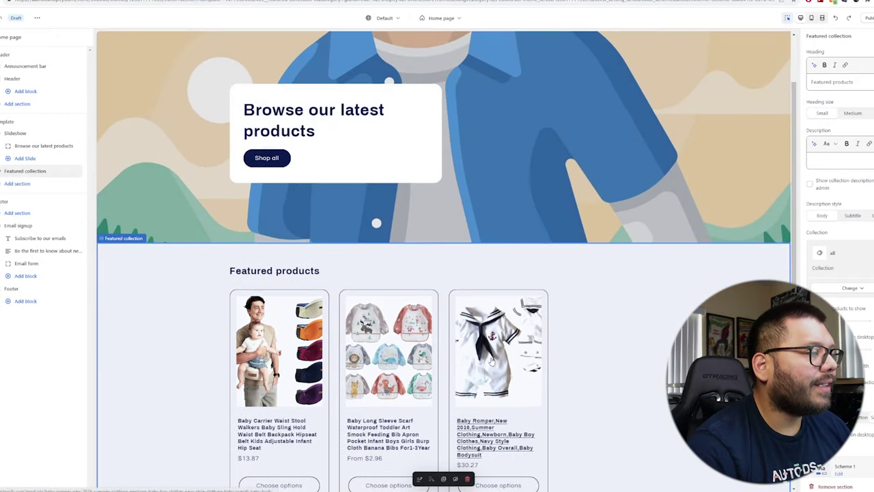
scroll(342, 239, "down", 2)
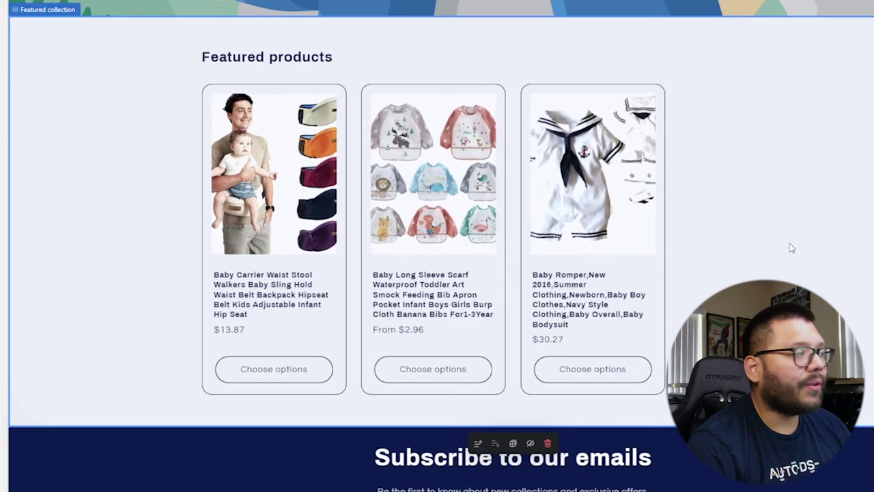
scroll(767, 244, "up", 3)
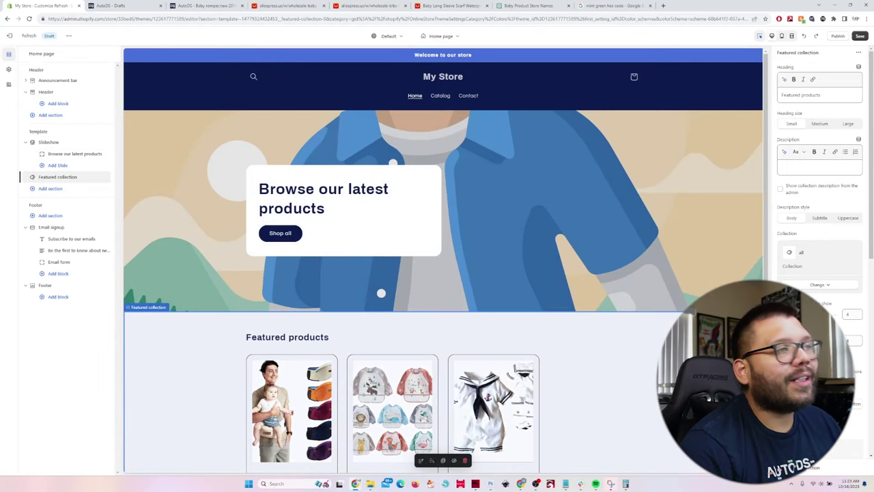
Edit the header's color scheme, Scheme 3, and set its background to mint green #98FB98.
left_click(546, 98)
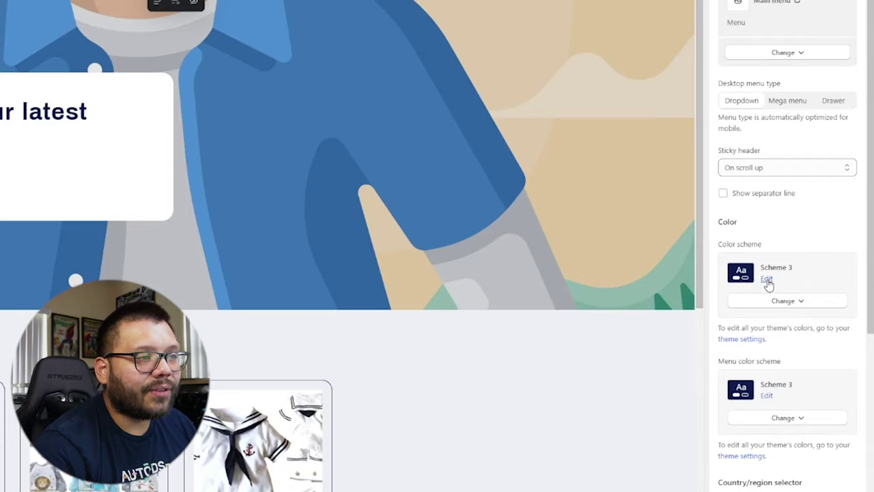
left_click(766, 280)
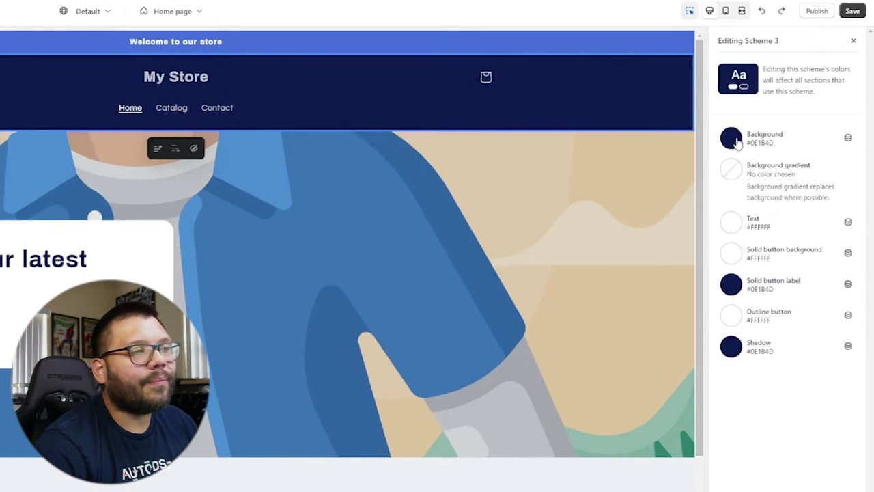
left_click(731, 146)
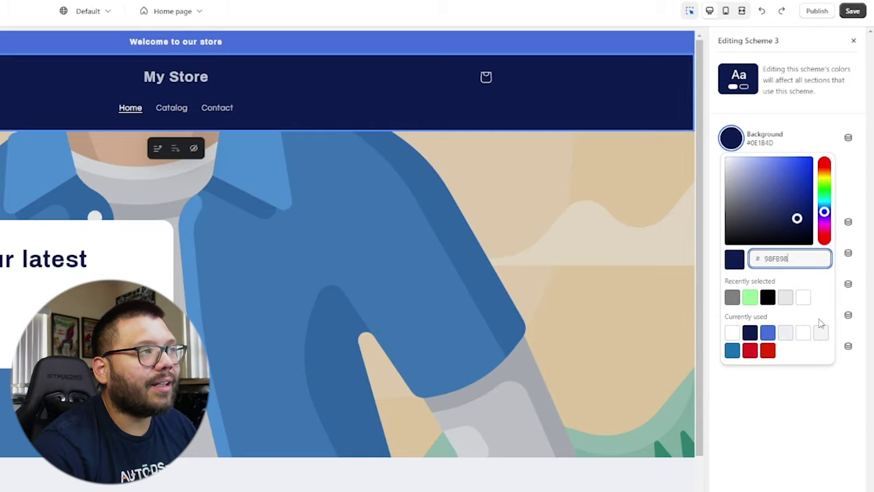
left_click(806, 447)
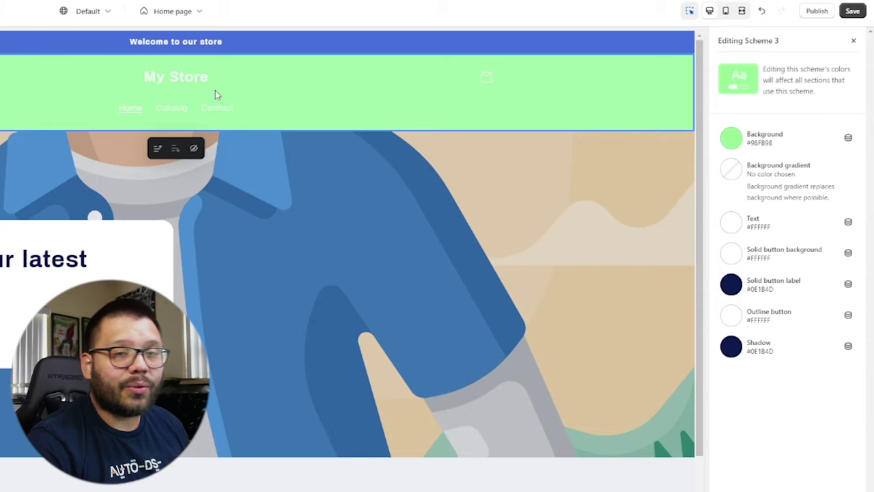
Set the text color of Scheme 3 to black #000000.
left_click(733, 224)
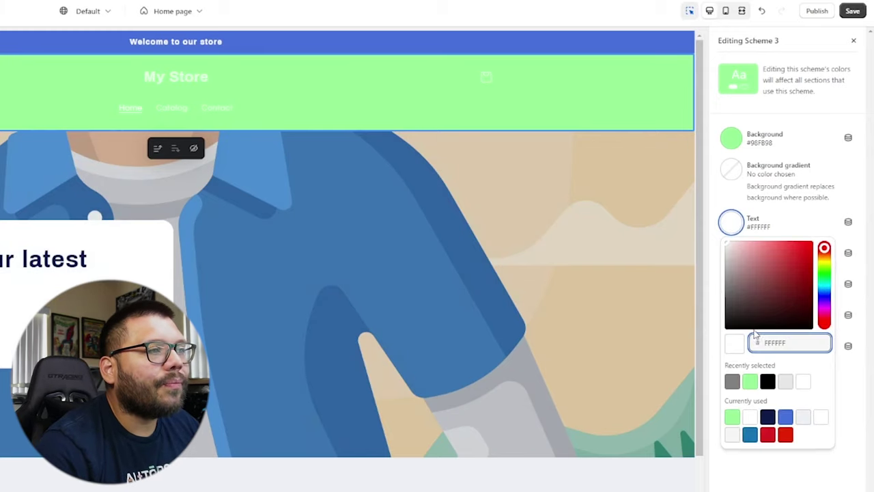
left_click(727, 326)
left_click(725, 329)
key("Escape")
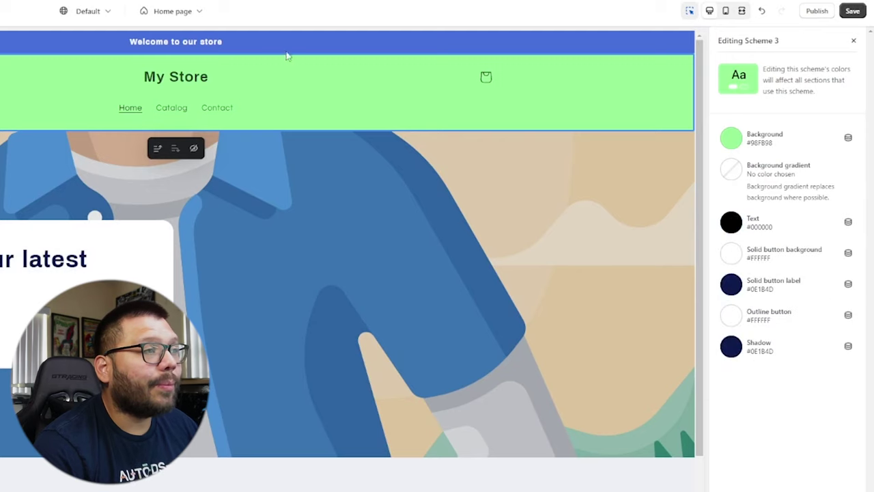
Open the announcement bar's settings and switch to Google to search for "soft yellow hex code".
left_click(304, 41)
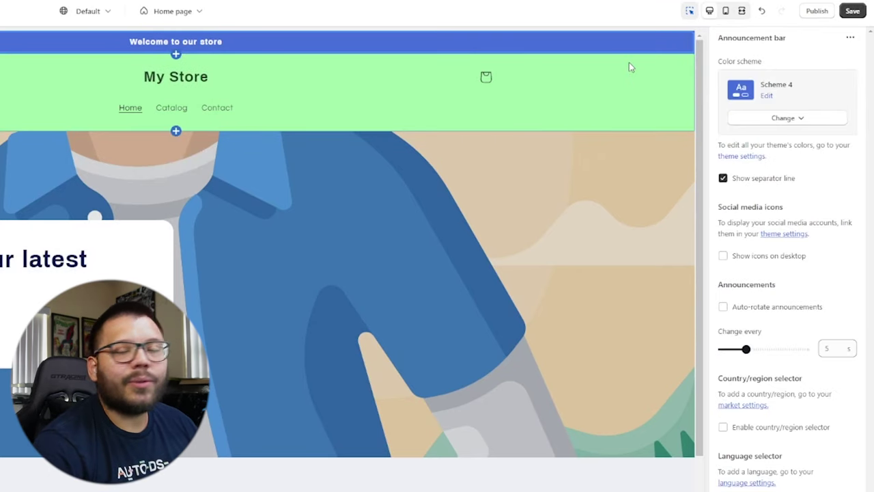
left_click(175, 76)
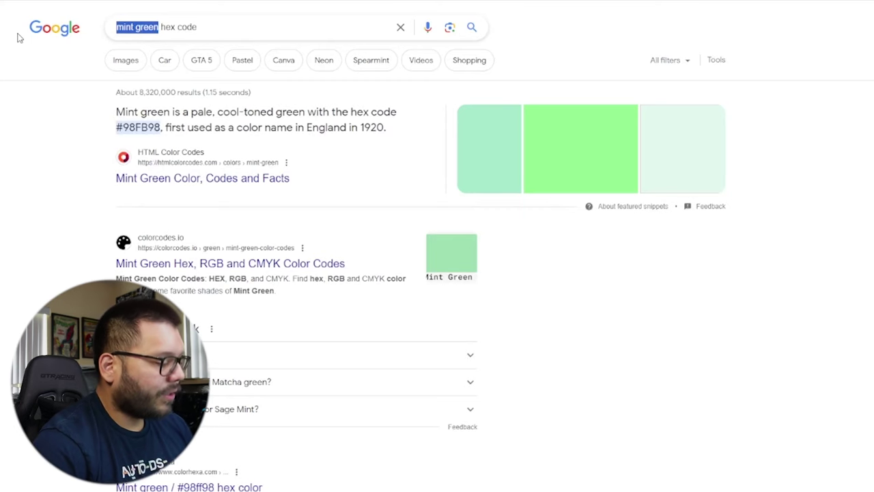
type("soft yello")
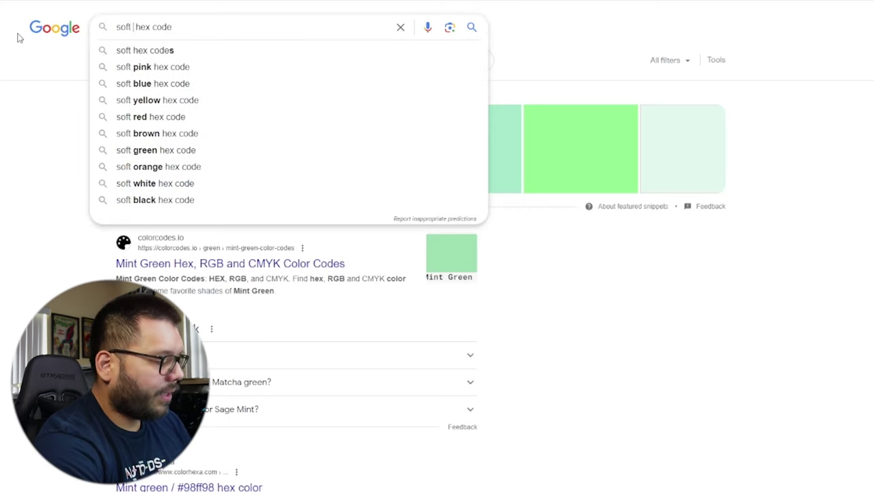
type("w")
key("Return")
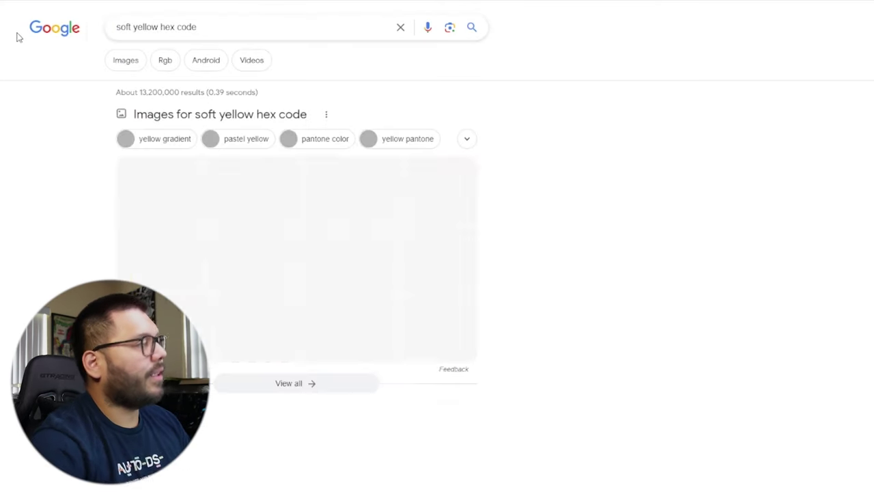
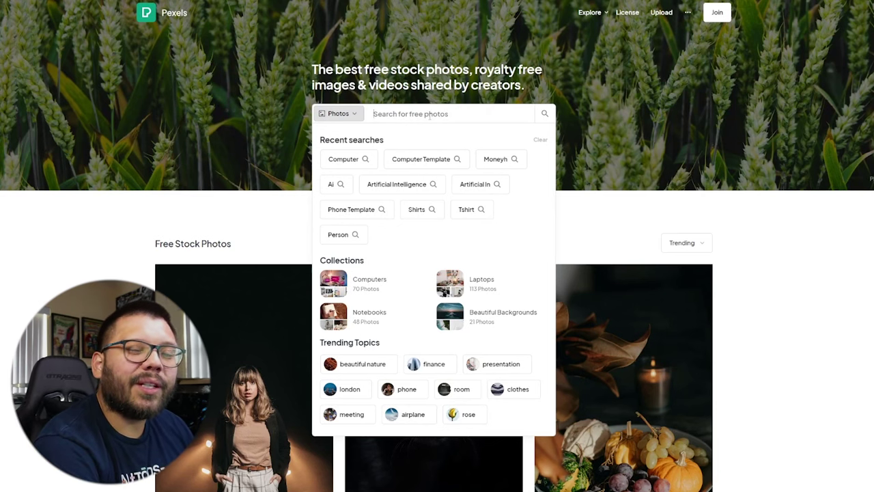
Search Pexels for free "nursery room" photos and look through the results.
type("nursery room")
key("Return")
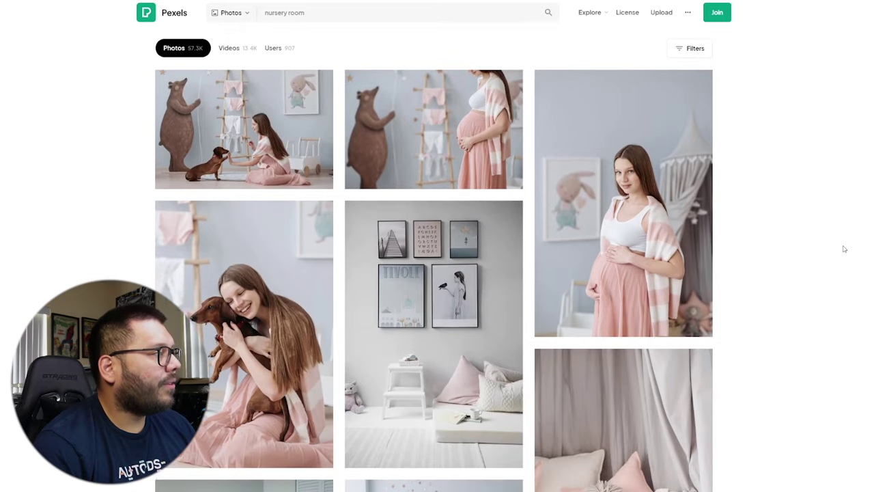
scroll(844, 249, "down", 3)
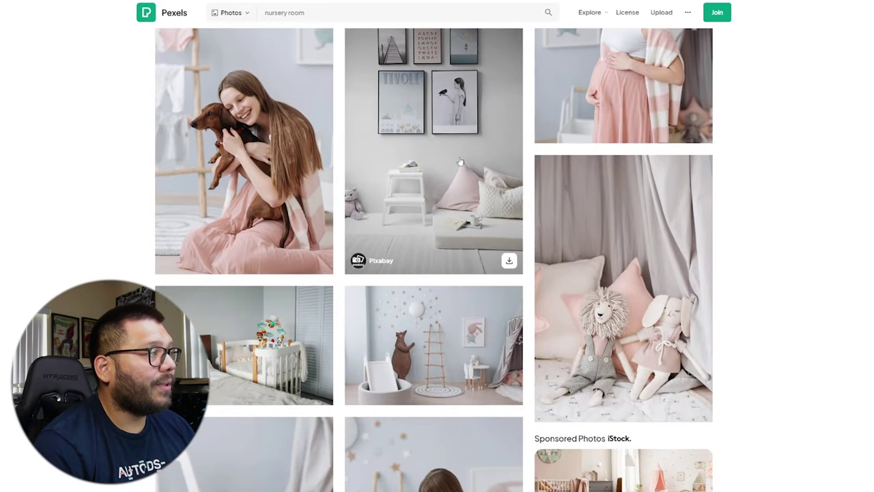
scroll(462, 192, "down", 1)
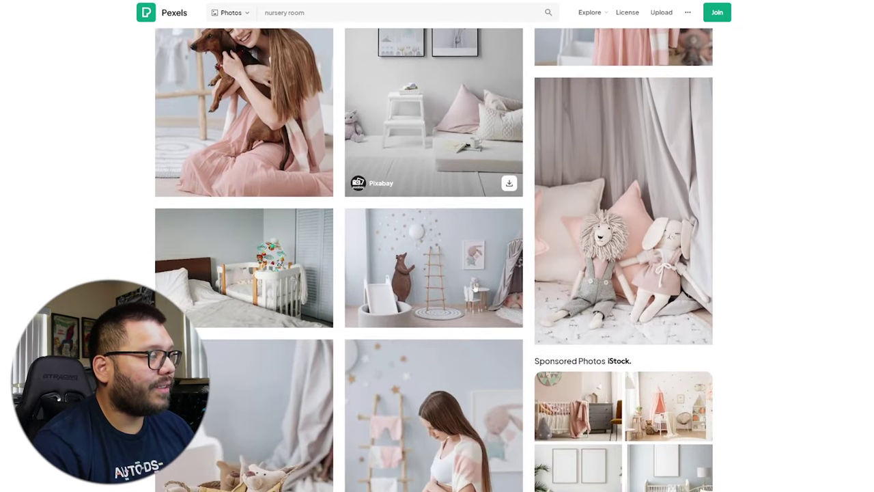
scroll(487, 303, "down", 2)
scroll(765, 132, "up", 10)
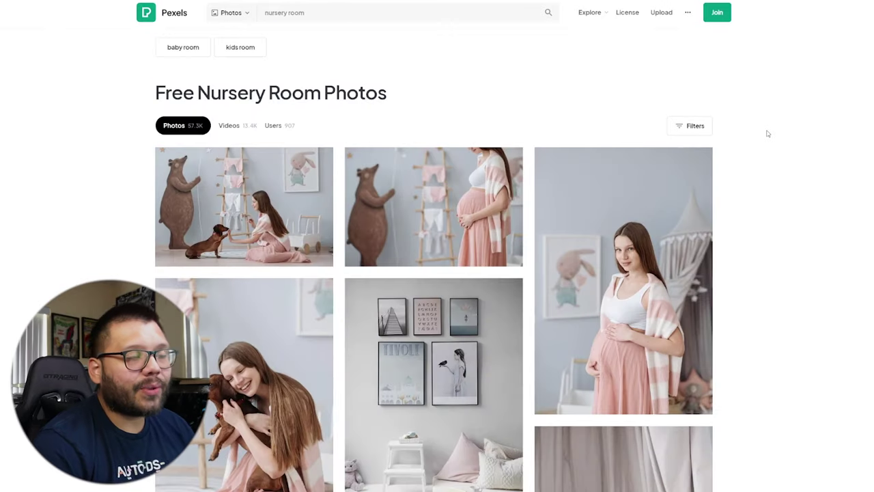
Filter the nursery room photos to horizontal orientation.
left_click(694, 126)
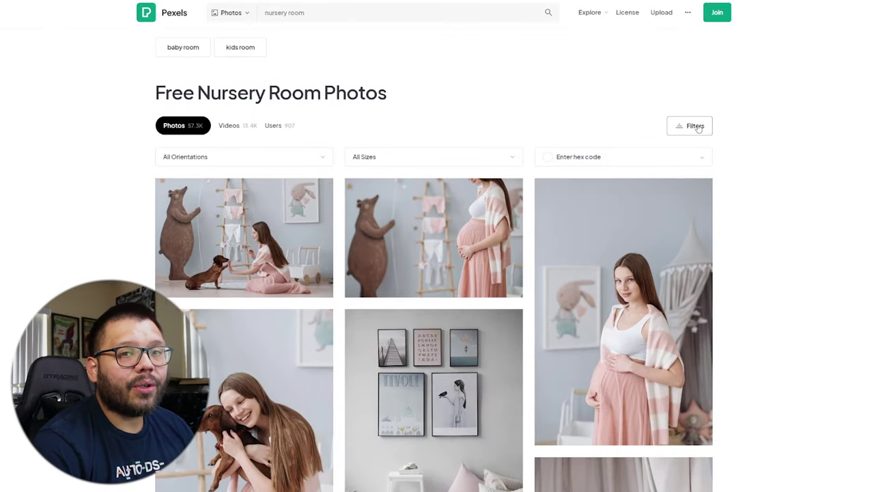
left_click(203, 157)
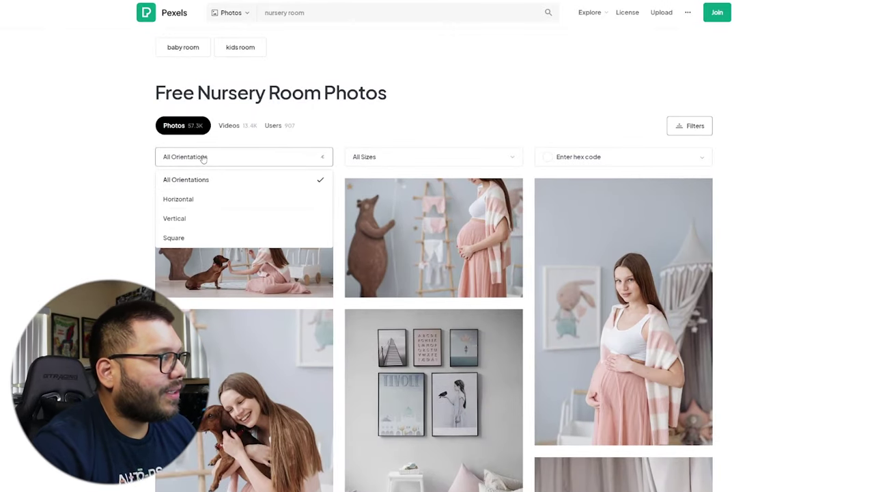
left_click(179, 200)
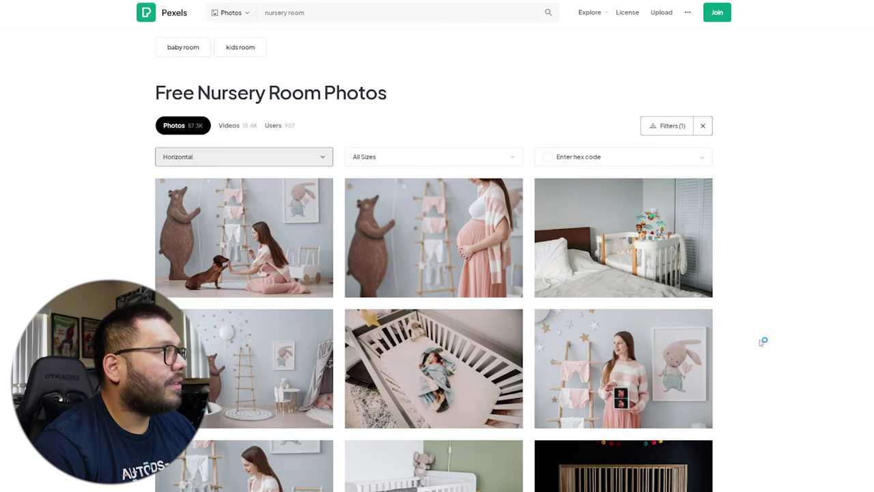
Choose the decorated nursery photo with the painted bear, wooden ladder and rabbit picture, and download it.
scroll(761, 341, "down", 6)
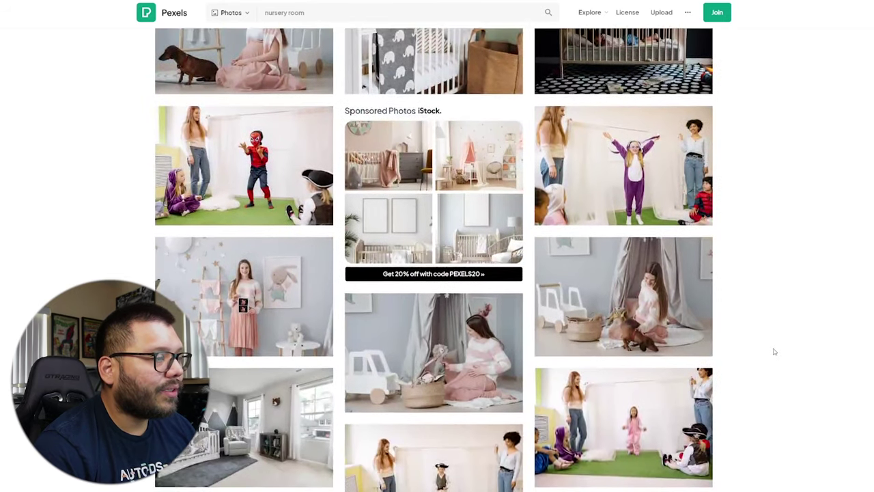
scroll(777, 350, "down", 1)
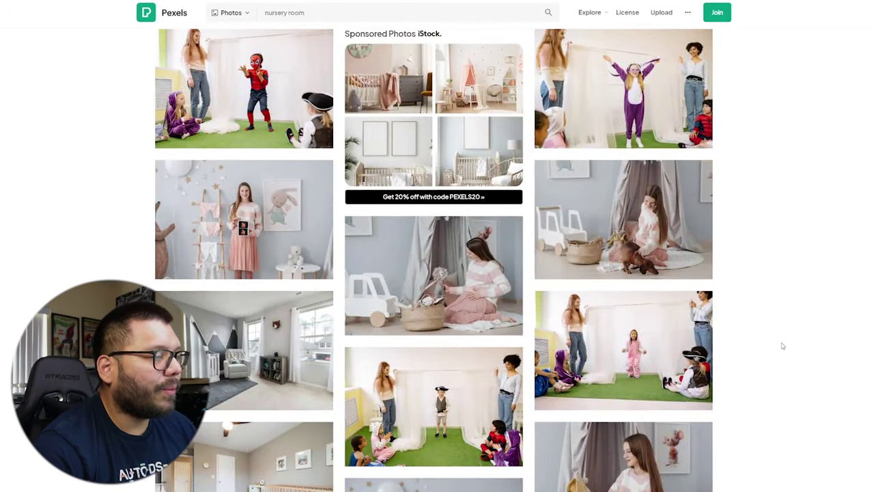
scroll(785, 345, "down", 1)
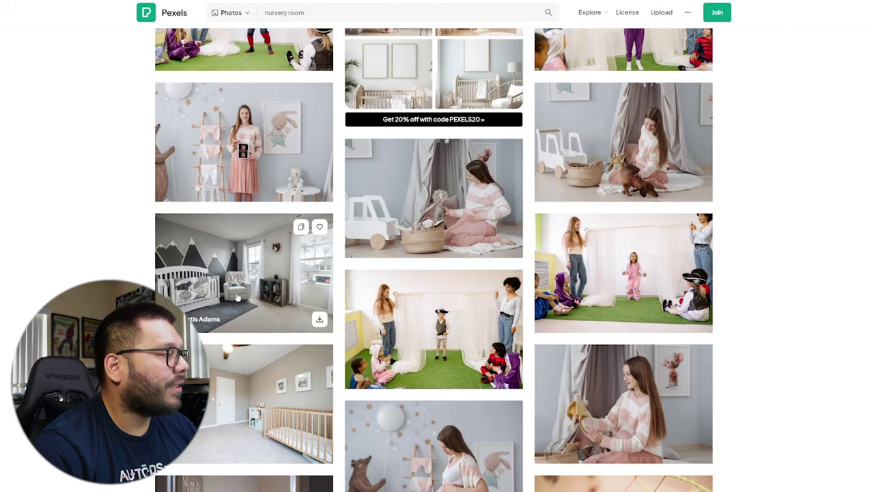
scroll(829, 302, "down", 1)
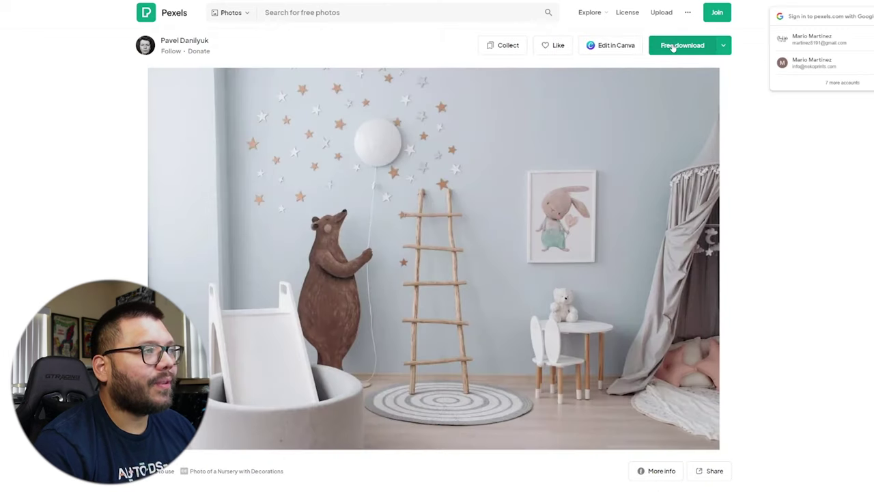
left_click(674, 45)
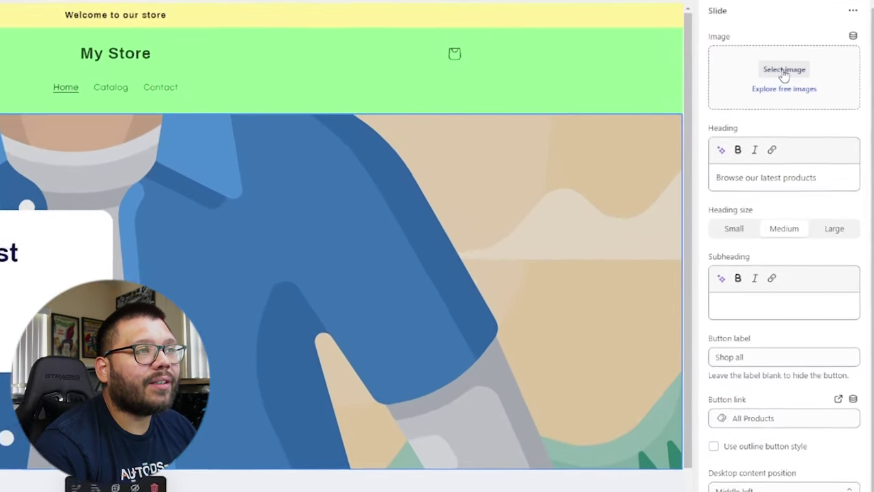
Set the downloaded nursery photo pexels-pavel-danilyuk-7055873 as the slide's image and check it in the home page preview.
left_click(776, 70)
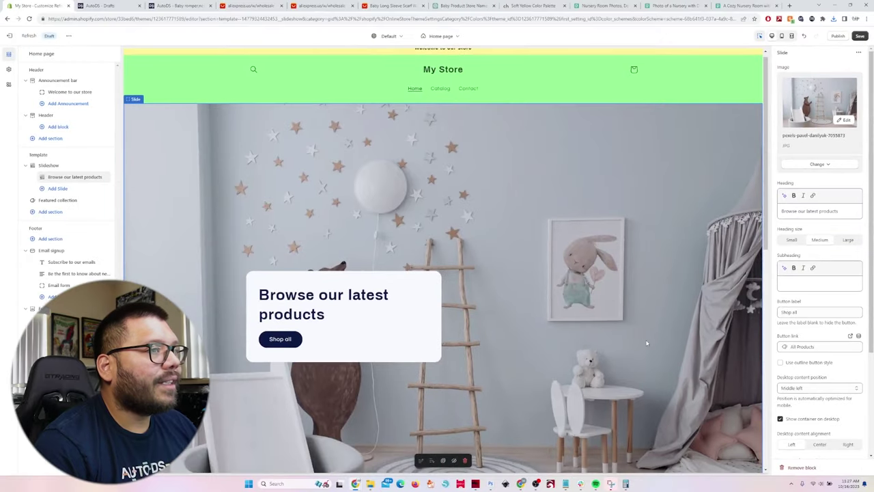
scroll(652, 339, "down", 3)
scroll(656, 340, "up", 5)
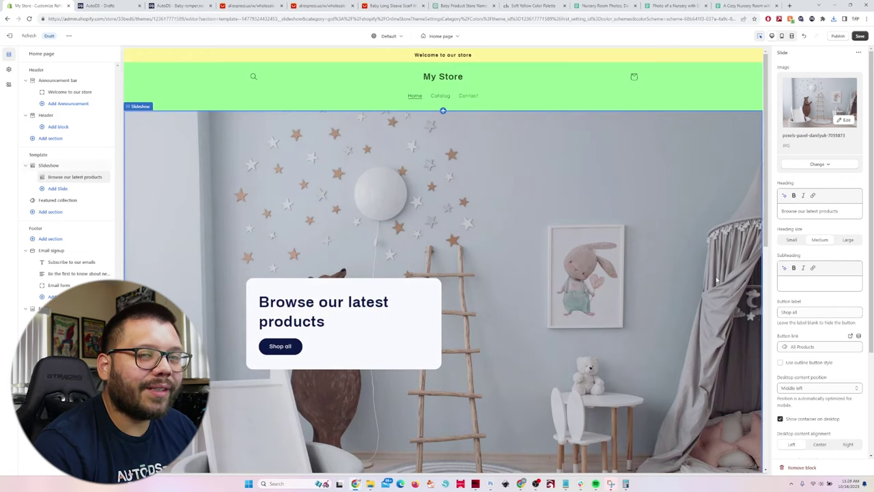
scroll(622, 315, "down", 3)
scroll(626, 349, "up", 3)
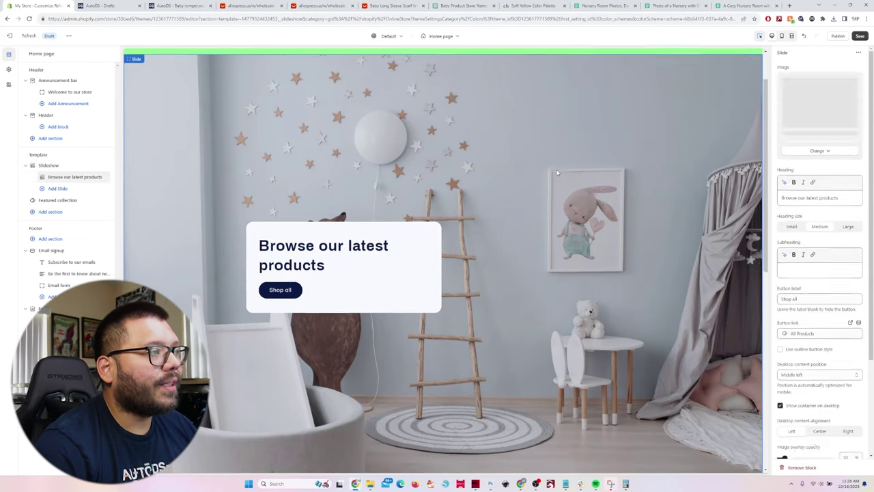
Try the Small slide height for the slideshow section and settle on Medium.
left_click(724, 215)
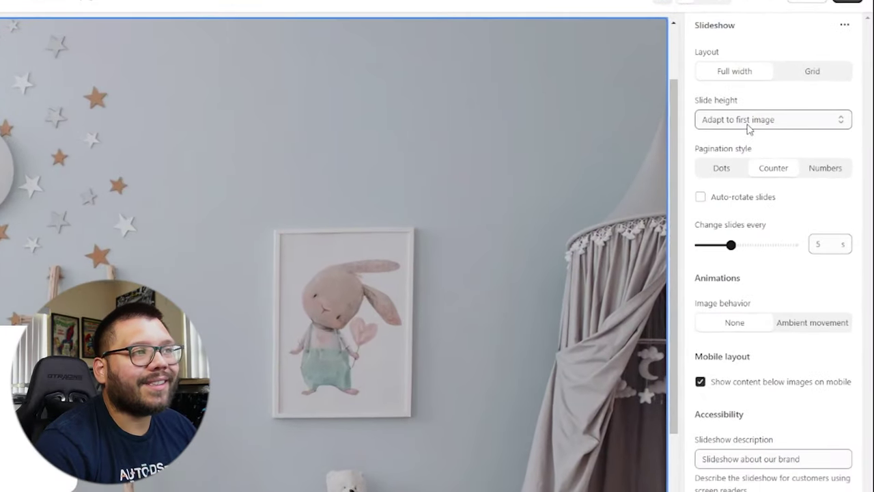
left_click(748, 127)
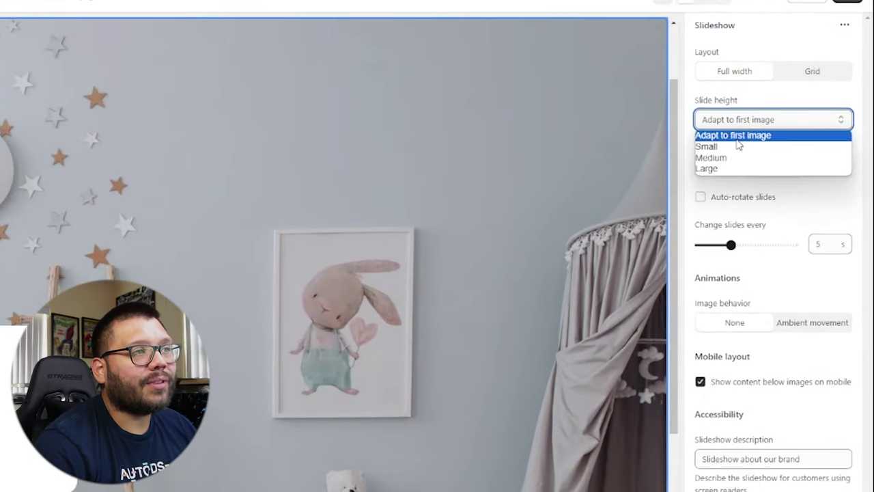
left_click(743, 146)
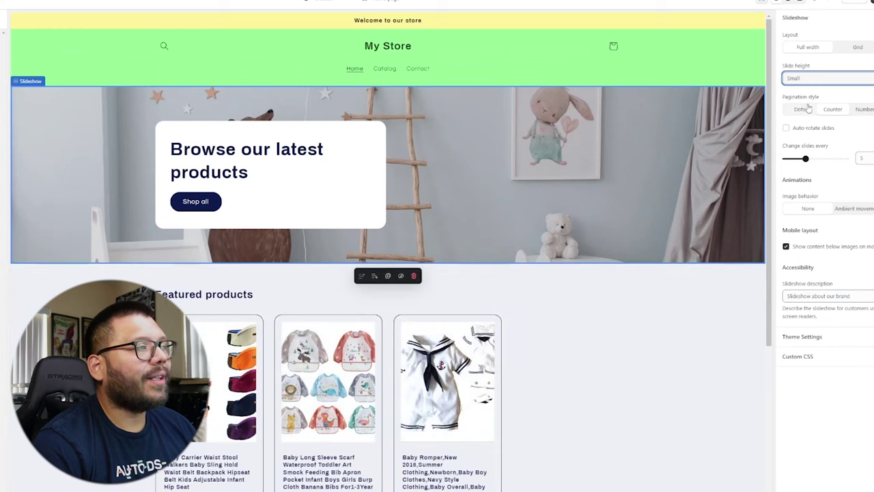
left_click(807, 77)
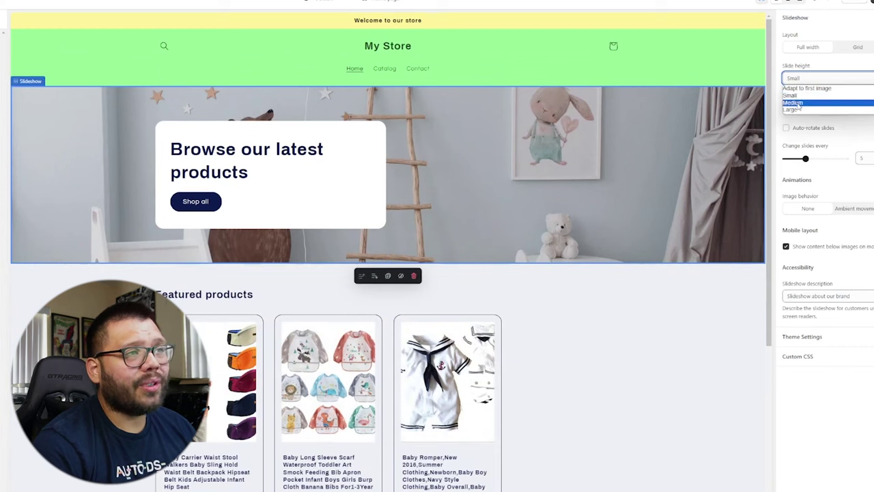
left_click(800, 103)
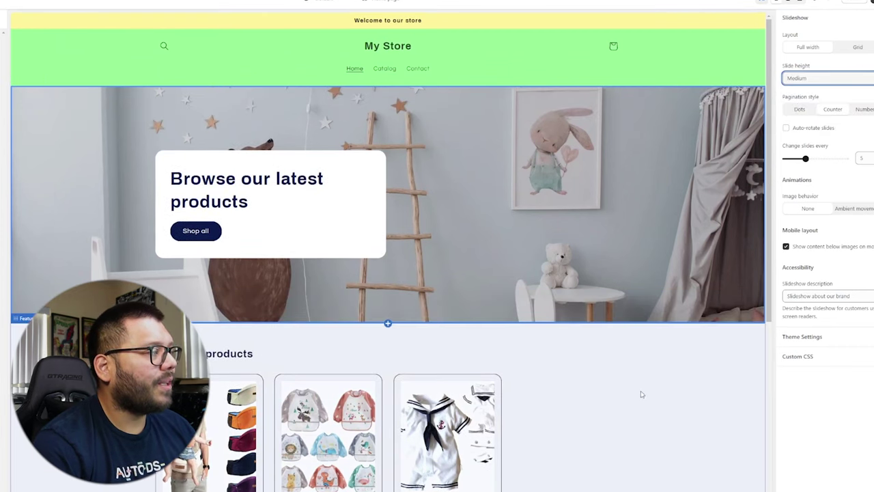
Open the settings of the "Browse our latest products" slide and look over the featured products section below it.
left_click(236, 203)
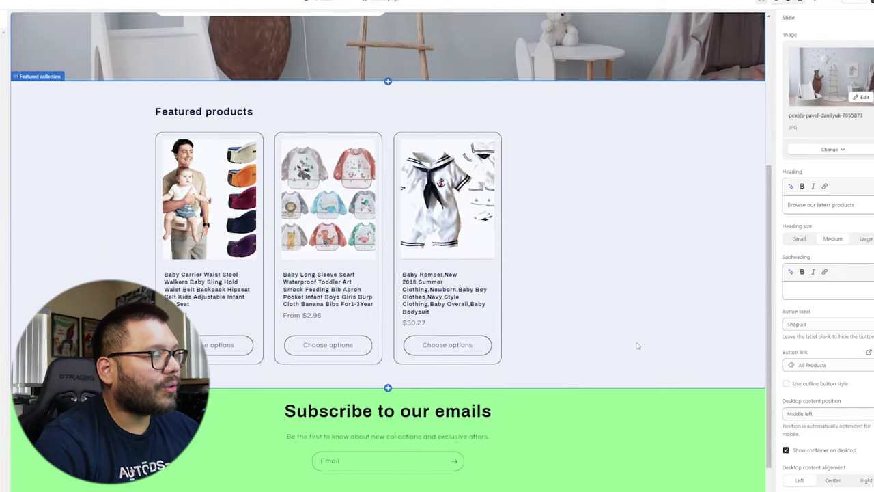
scroll(482, 334, "up", 2)
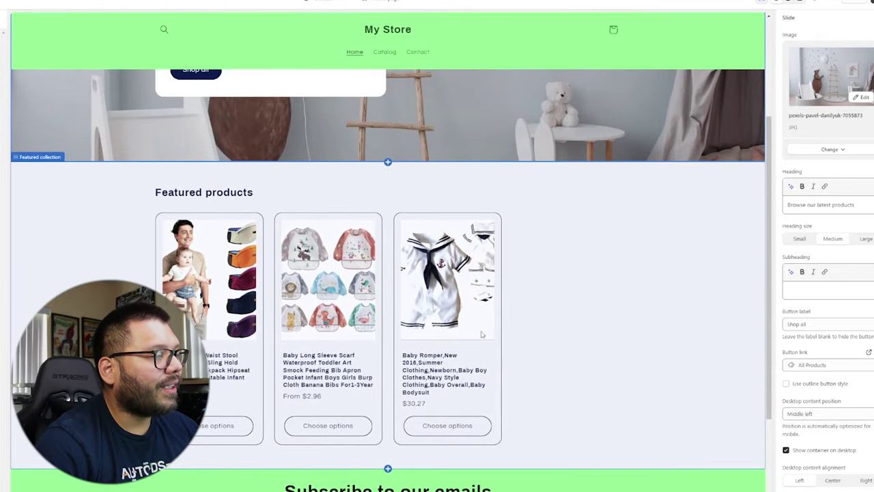